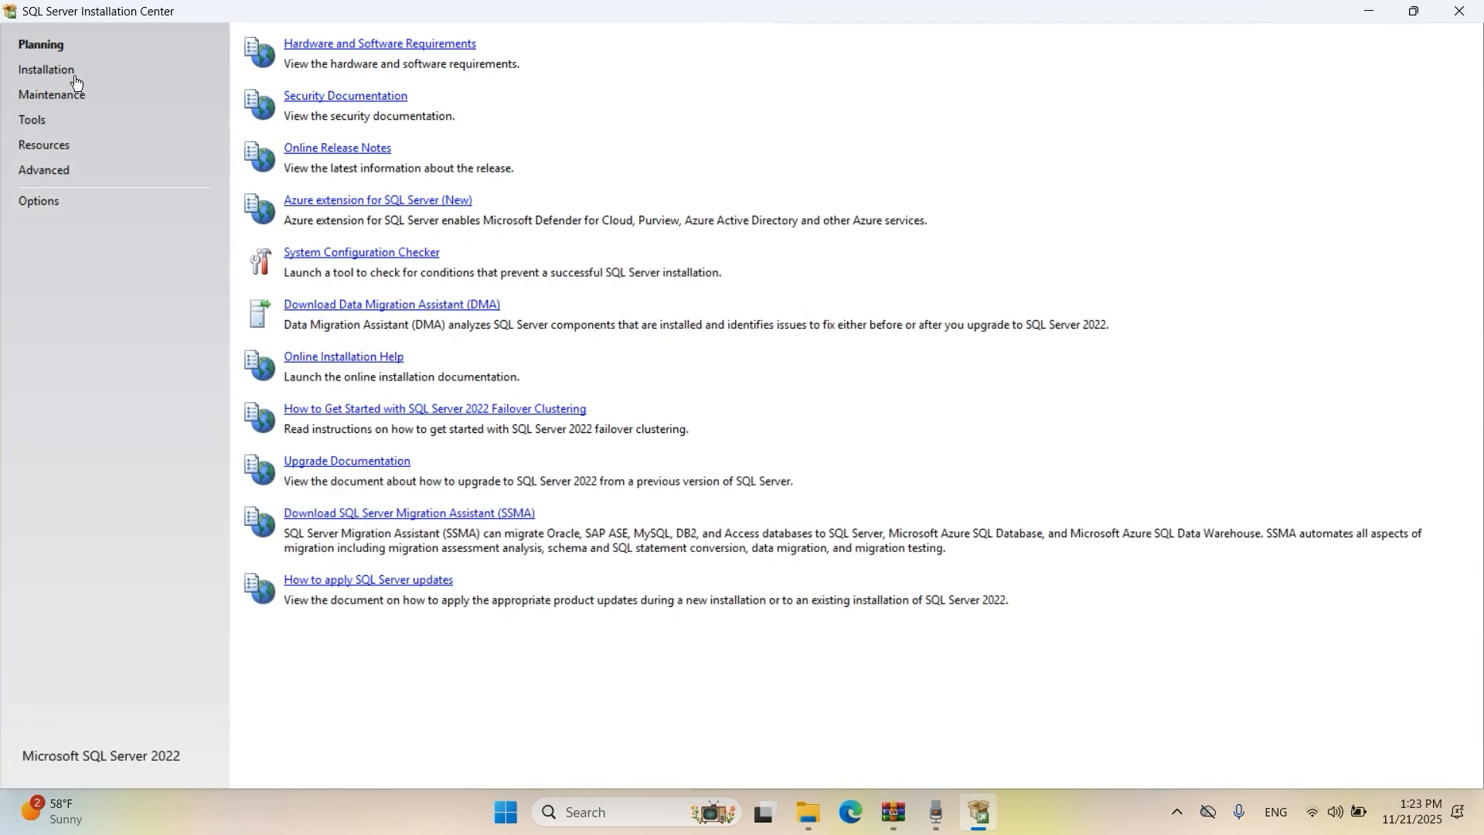
Start a new standalone SQL Server installation, skip Microsoft Update, and reach the Install Rules check.
click(52, 78)
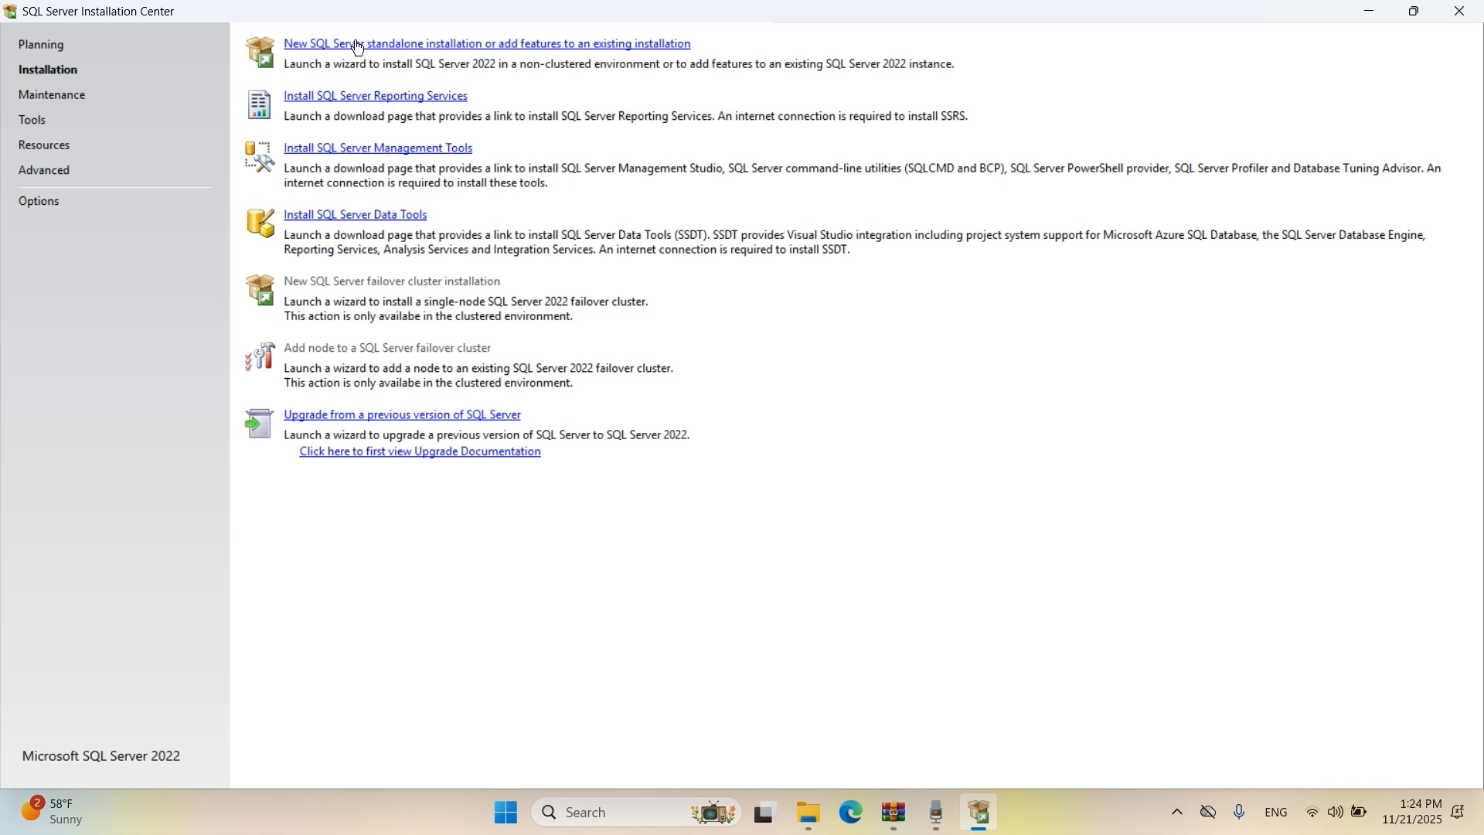
click(398, 44)
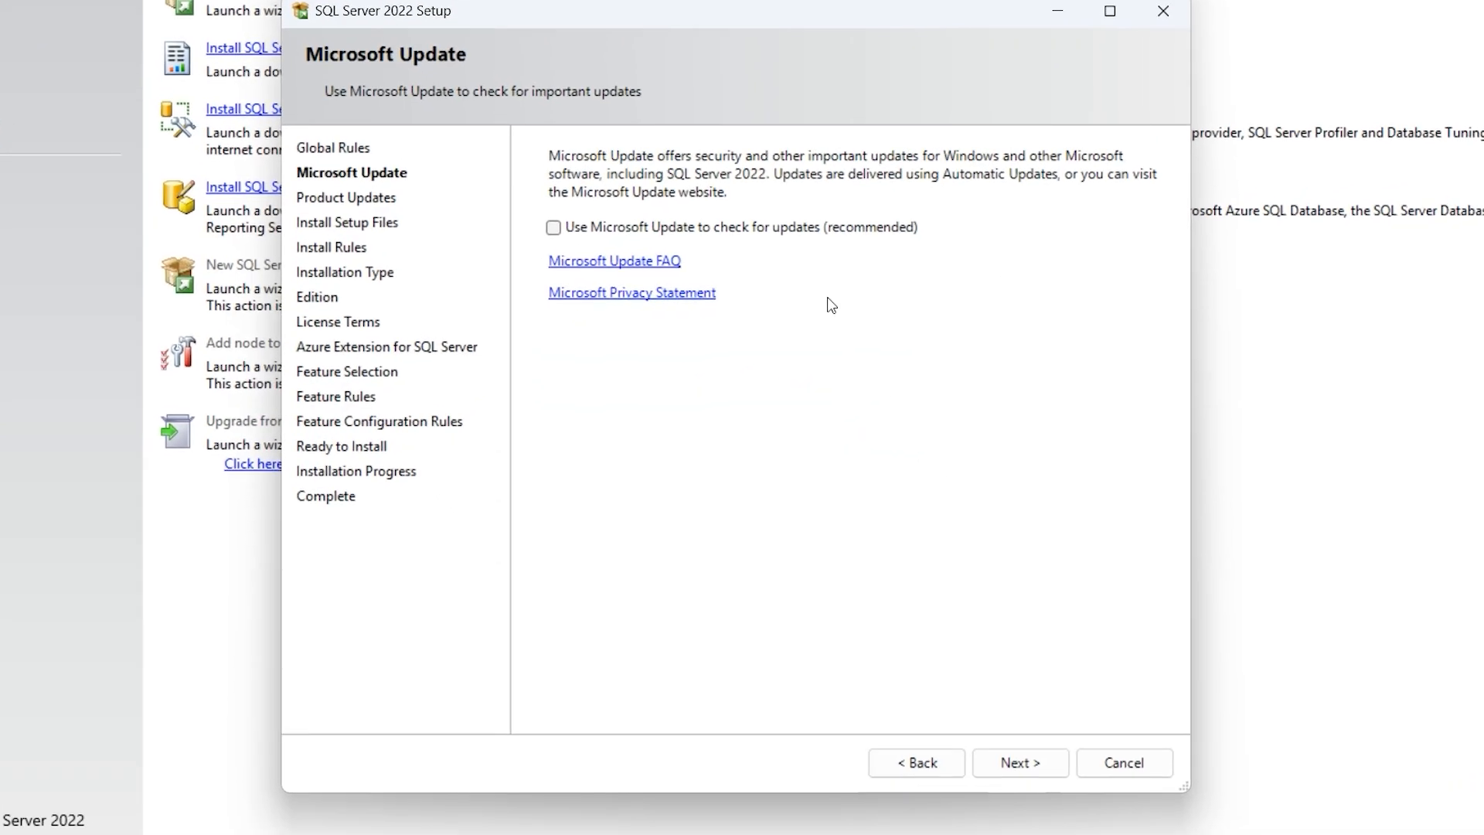
click(1020, 763)
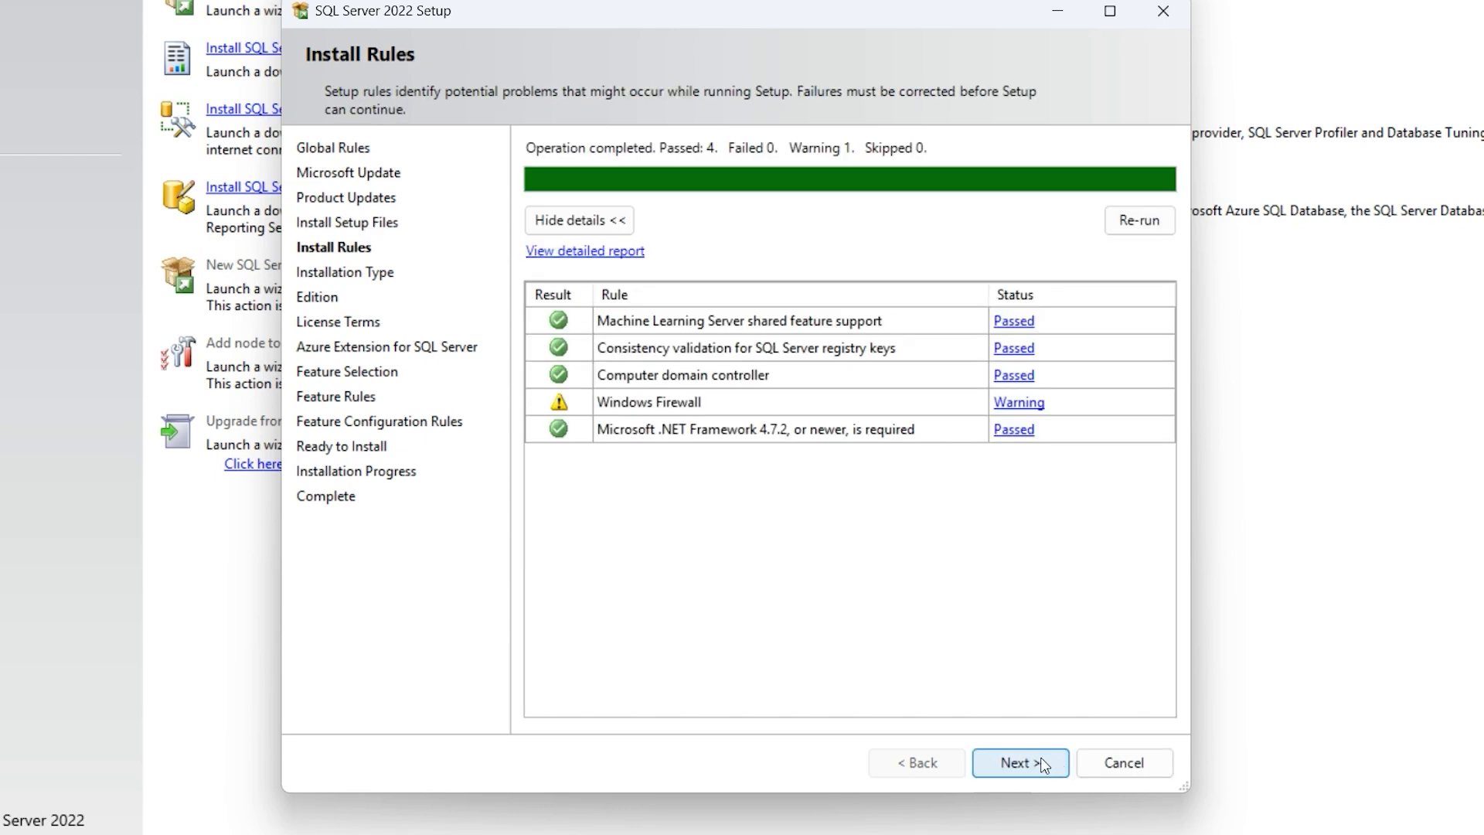
Choose a new installation, declare 'I have a SQL Server license only', and accept the license terms.
click(1024, 763)
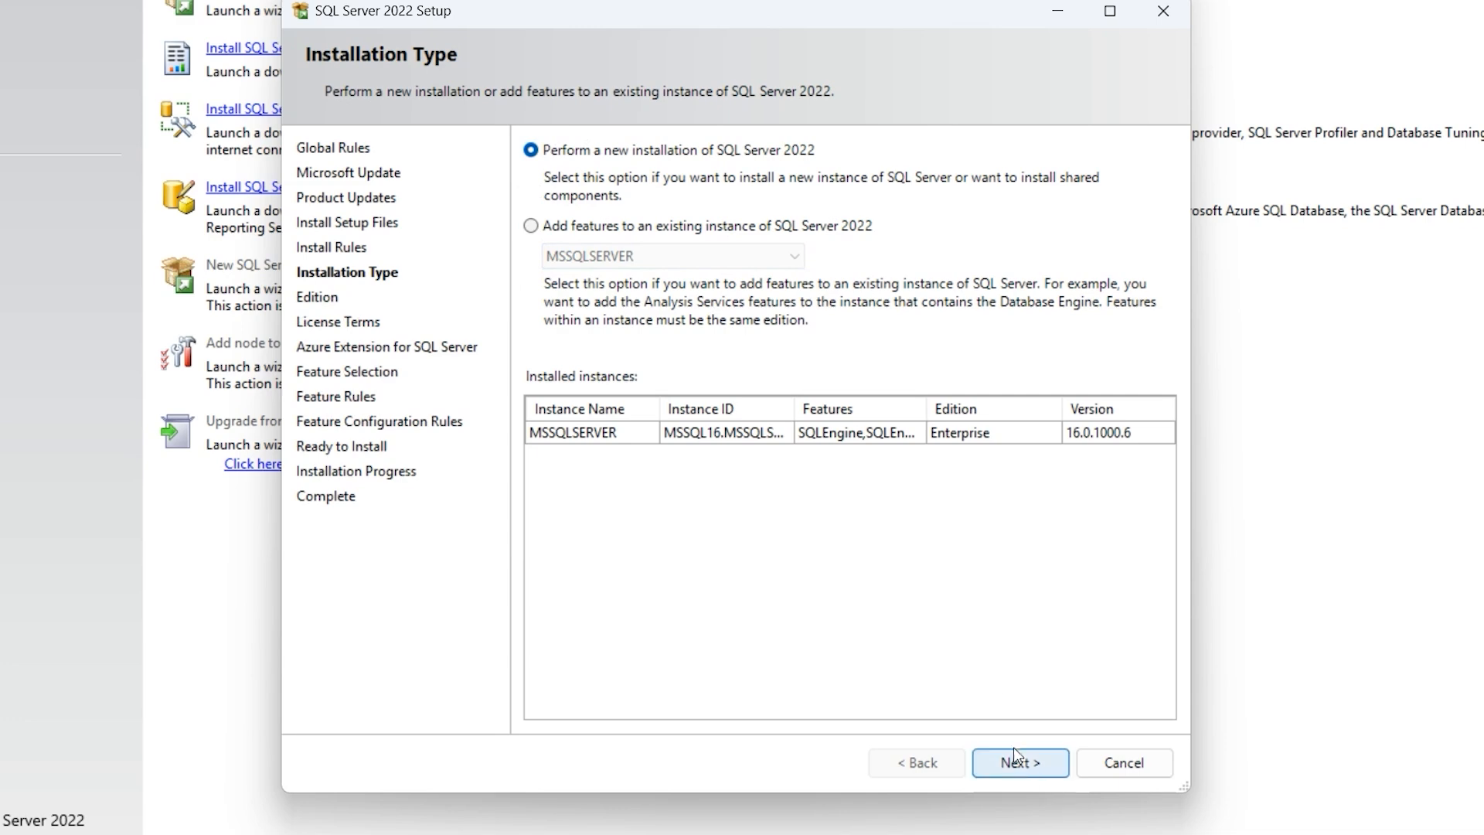
click(1029, 764)
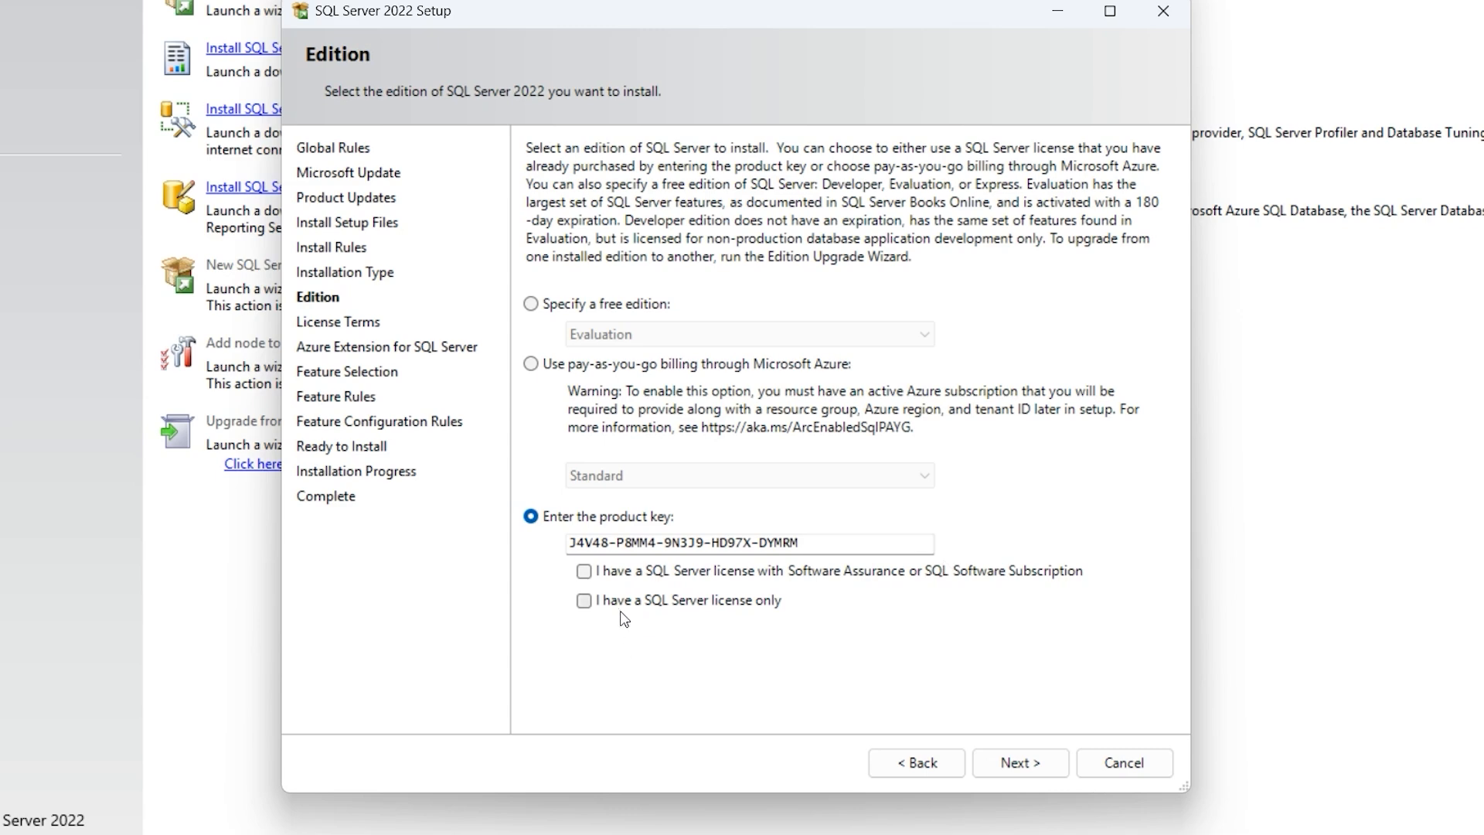
click(584, 603)
click(1008, 761)
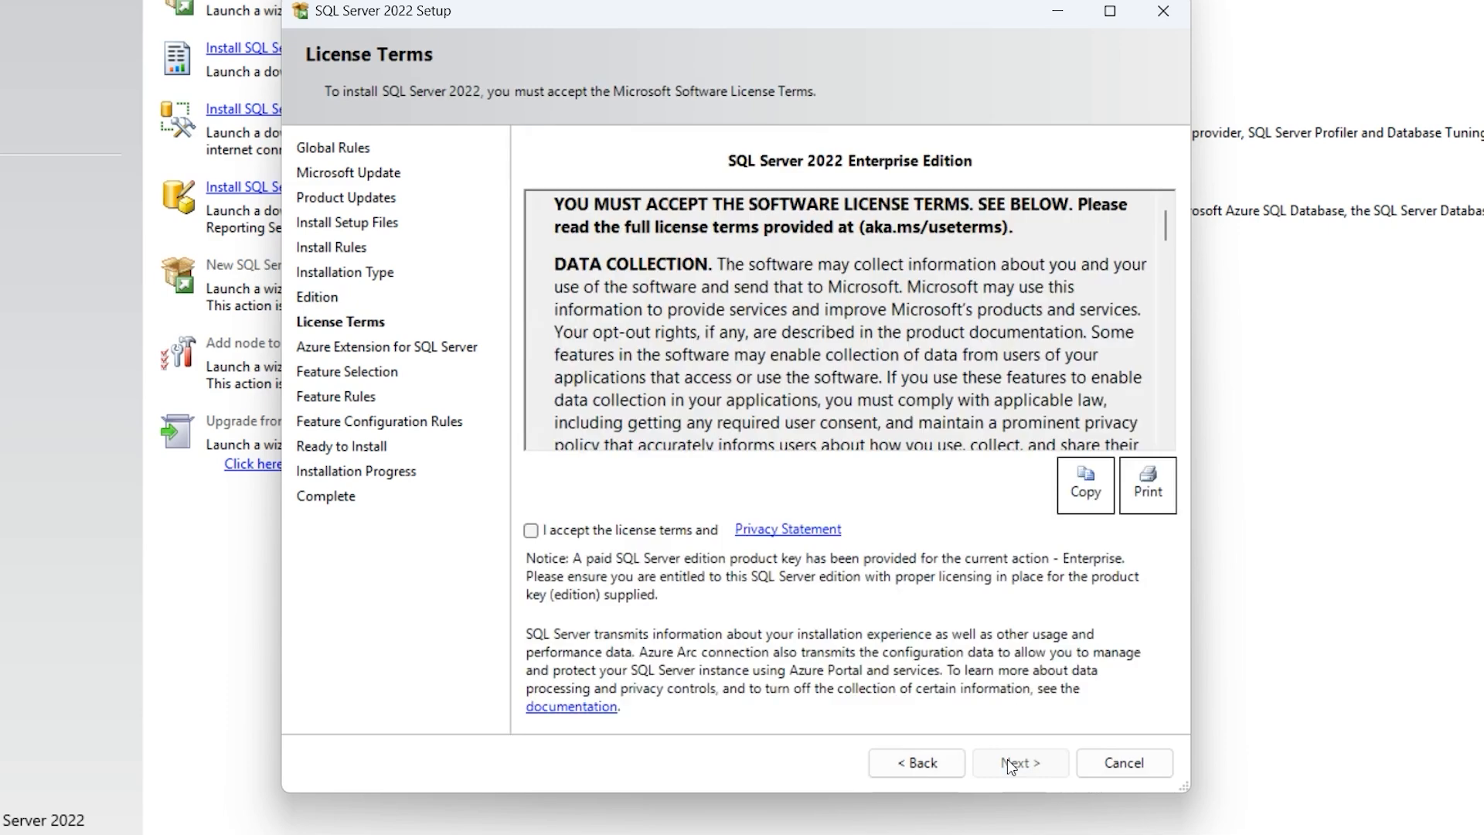
click(531, 531)
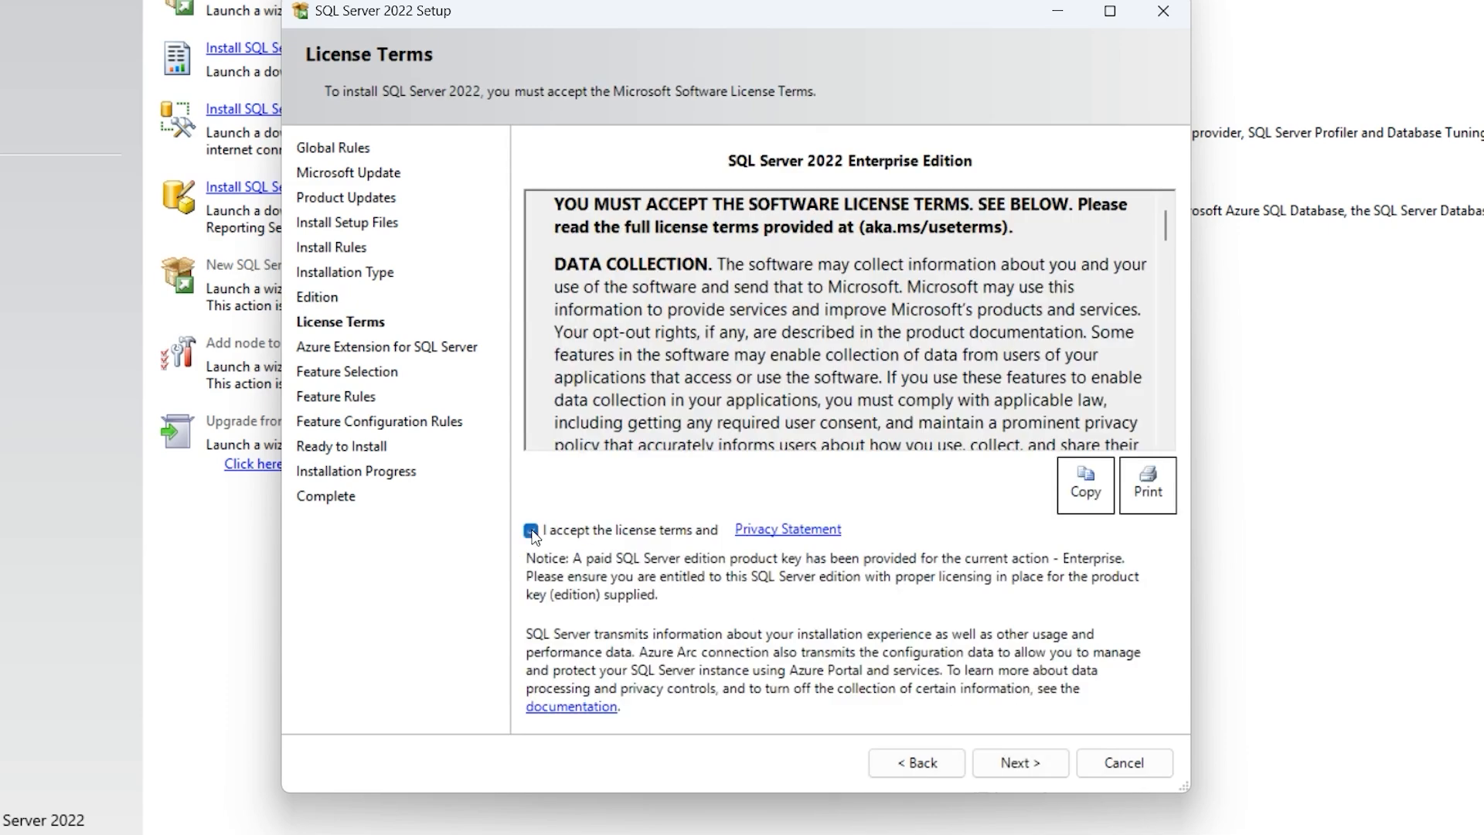
click(1014, 759)
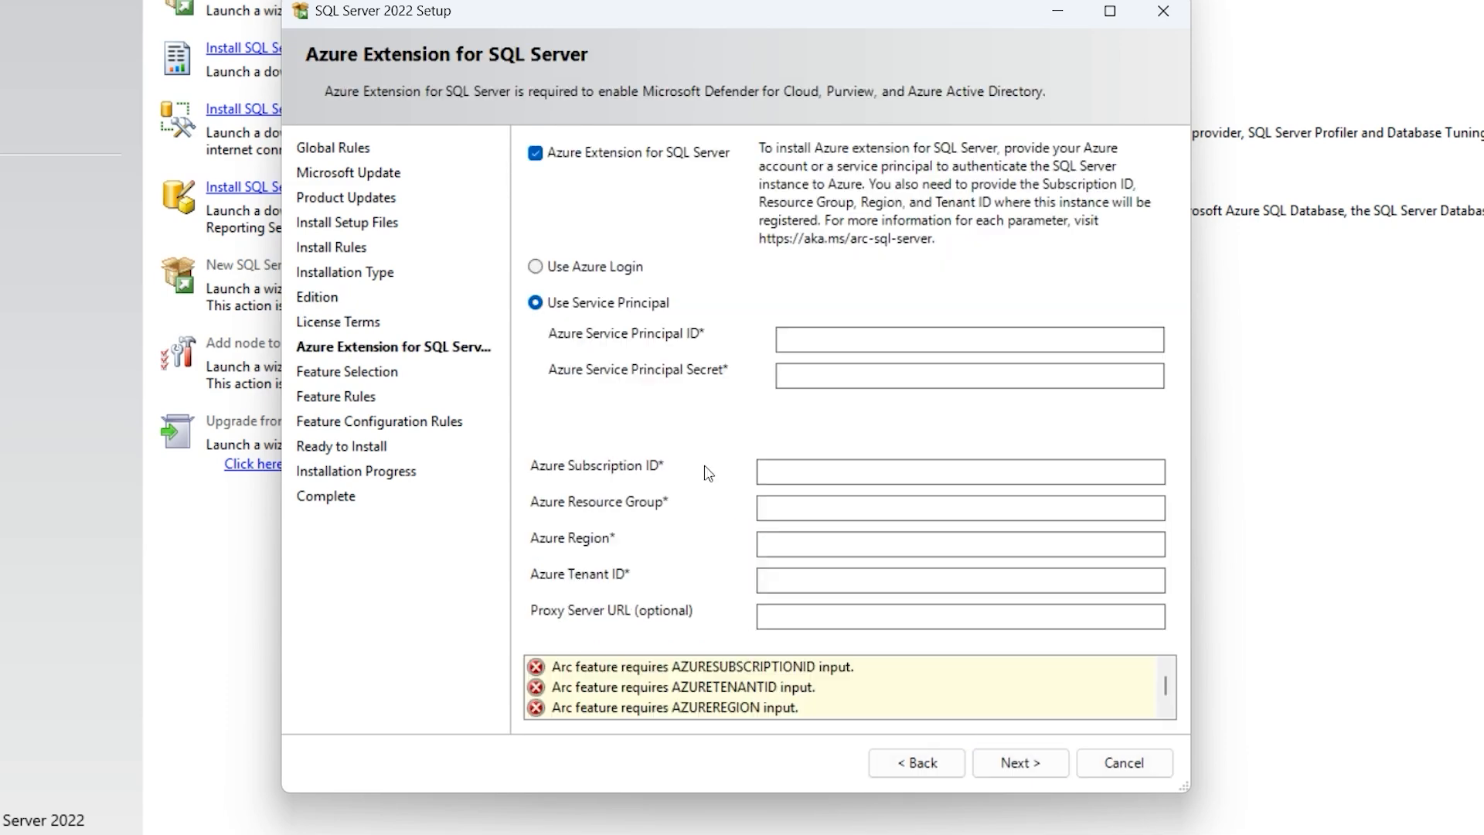
Turn off the Azure Extension and select Database Engine Services plus SQL Server Replication.
click(539, 154)
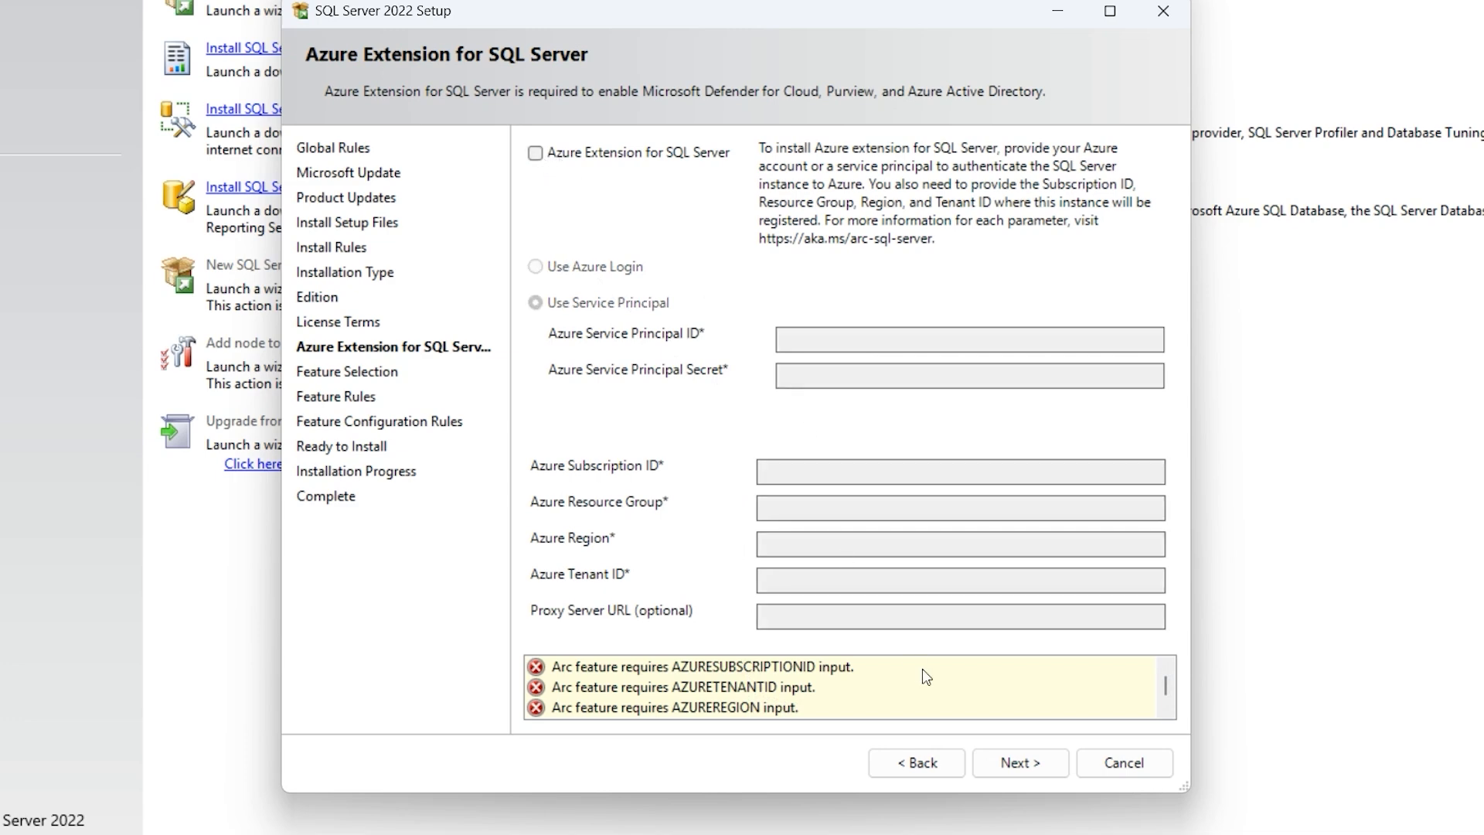
click(1017, 766)
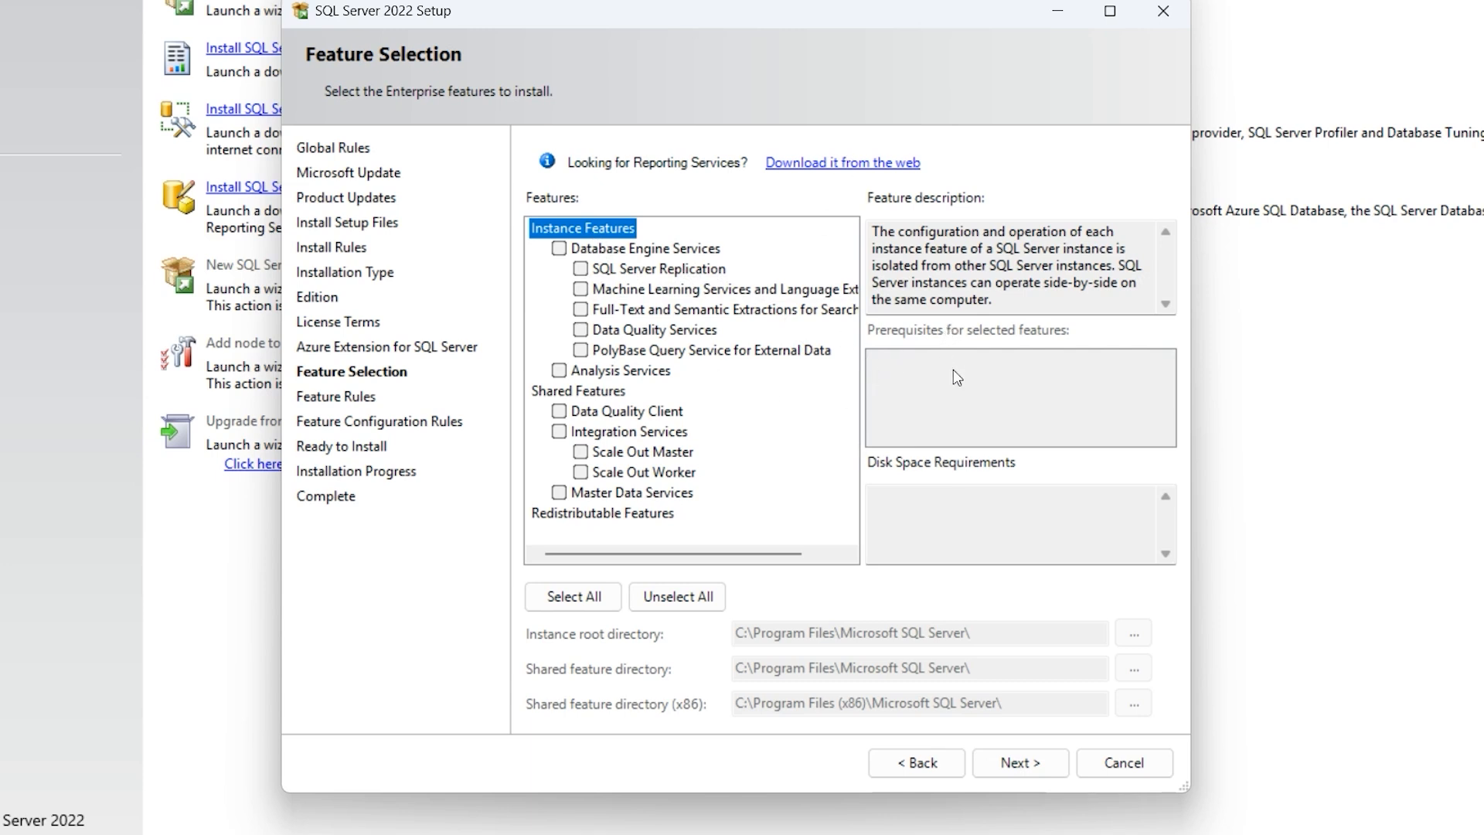
click(558, 249)
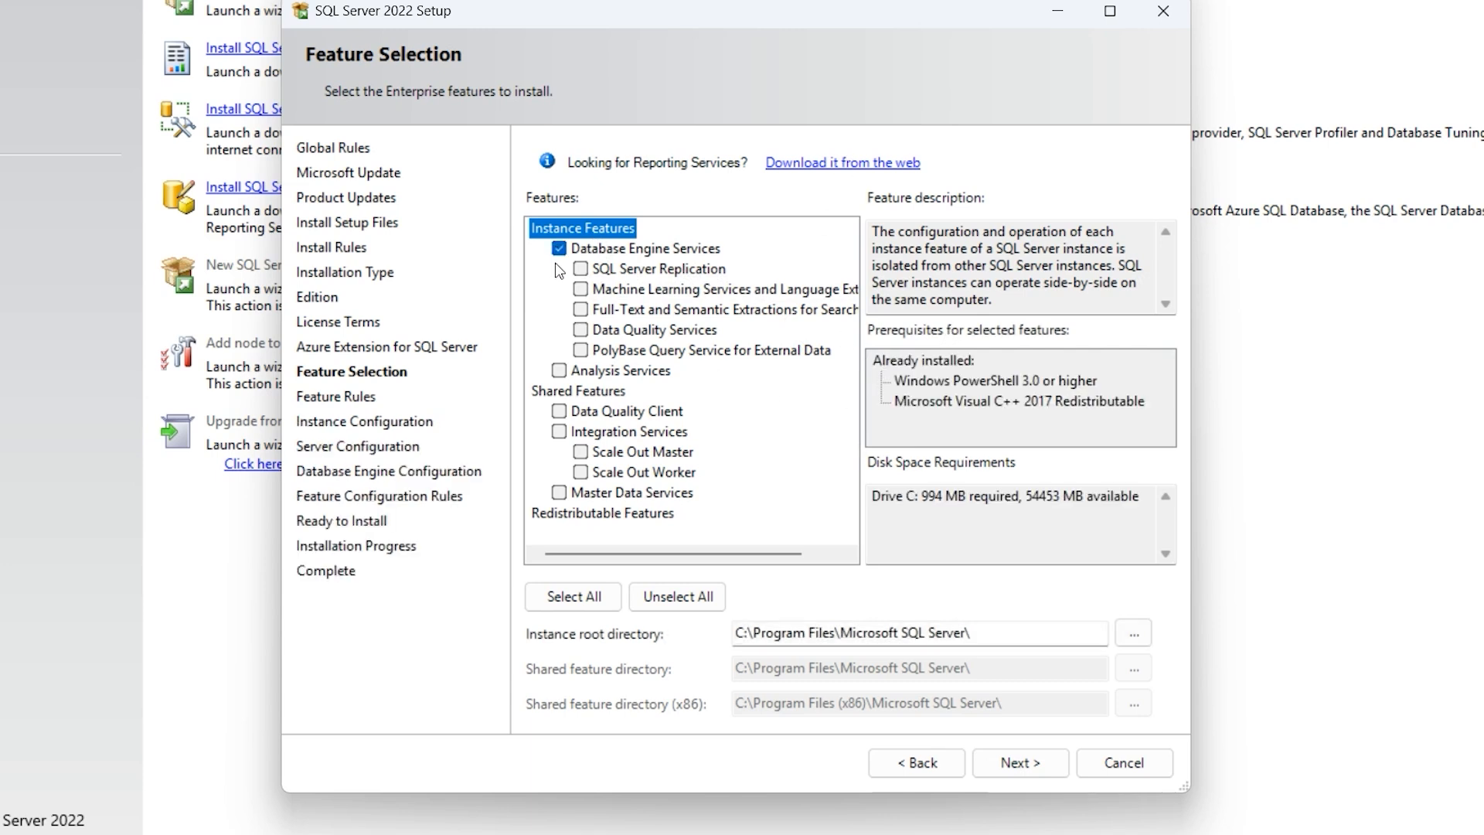
click(580, 270)
drag(989, 636, 734, 641)
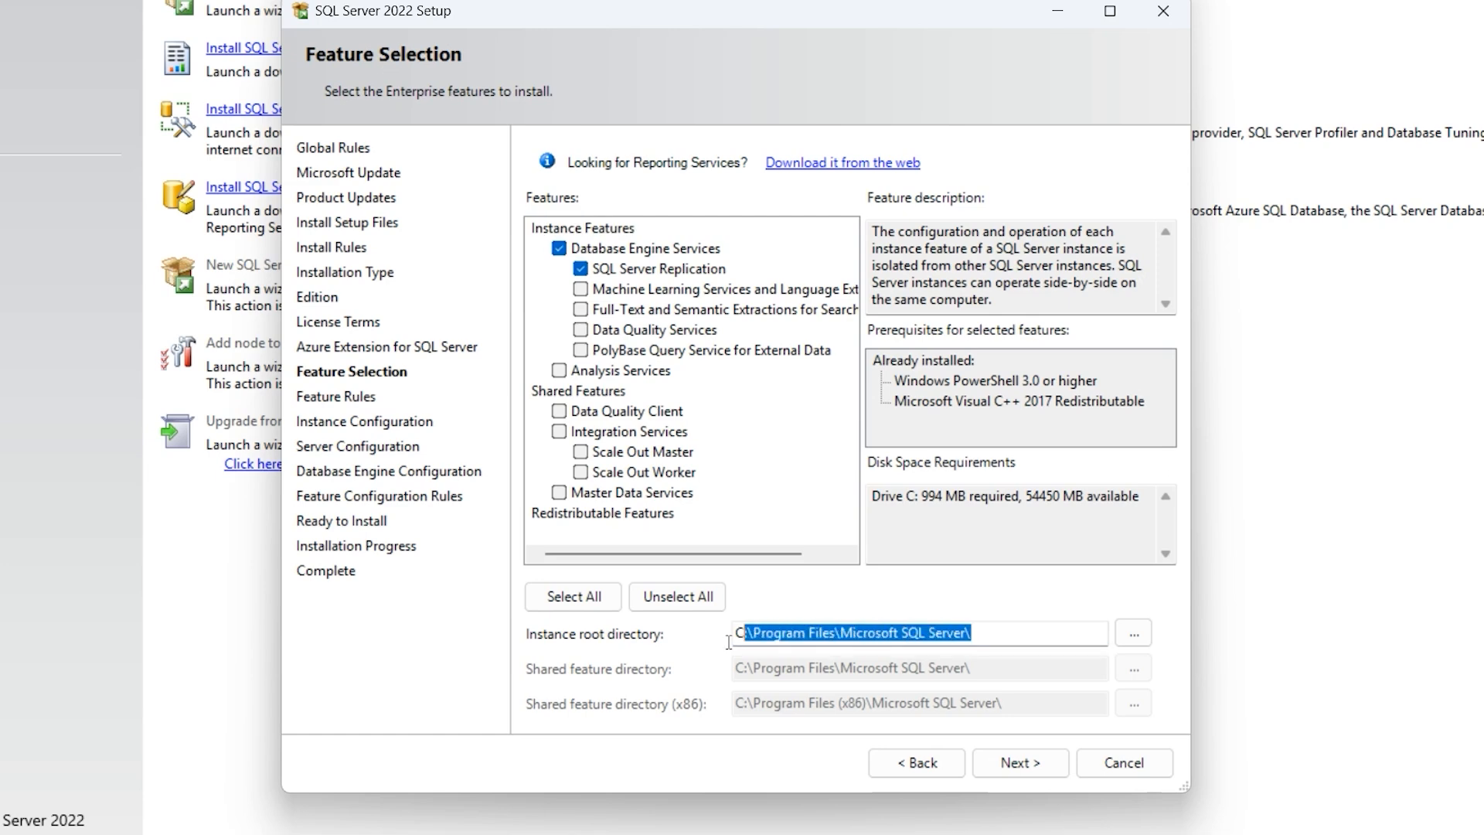
key(Tab)
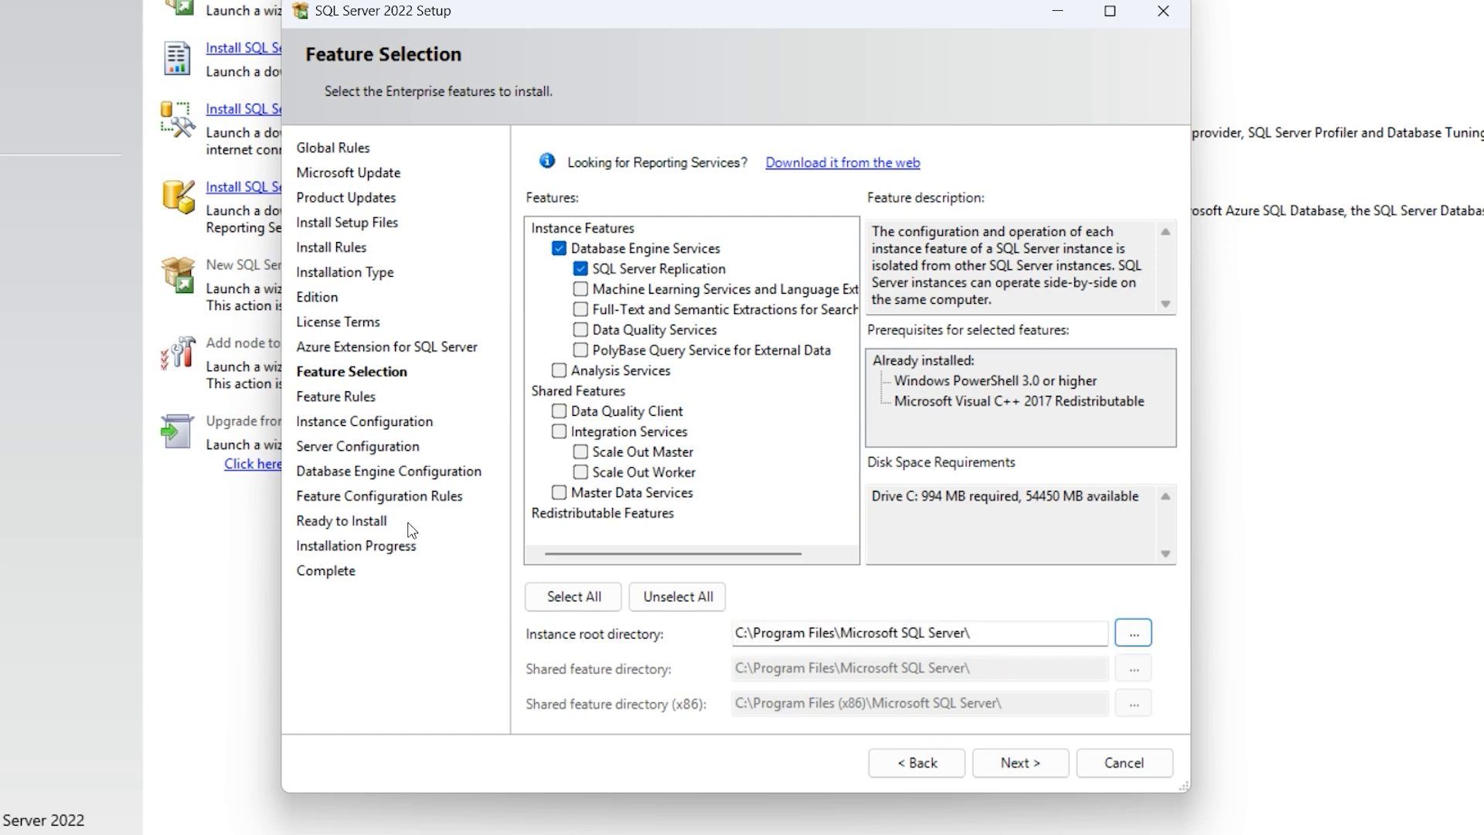
Create a named instance 'noidcode' (ID MSSQLSERVER2) and continue to Server Configuration.
click(1027, 770)
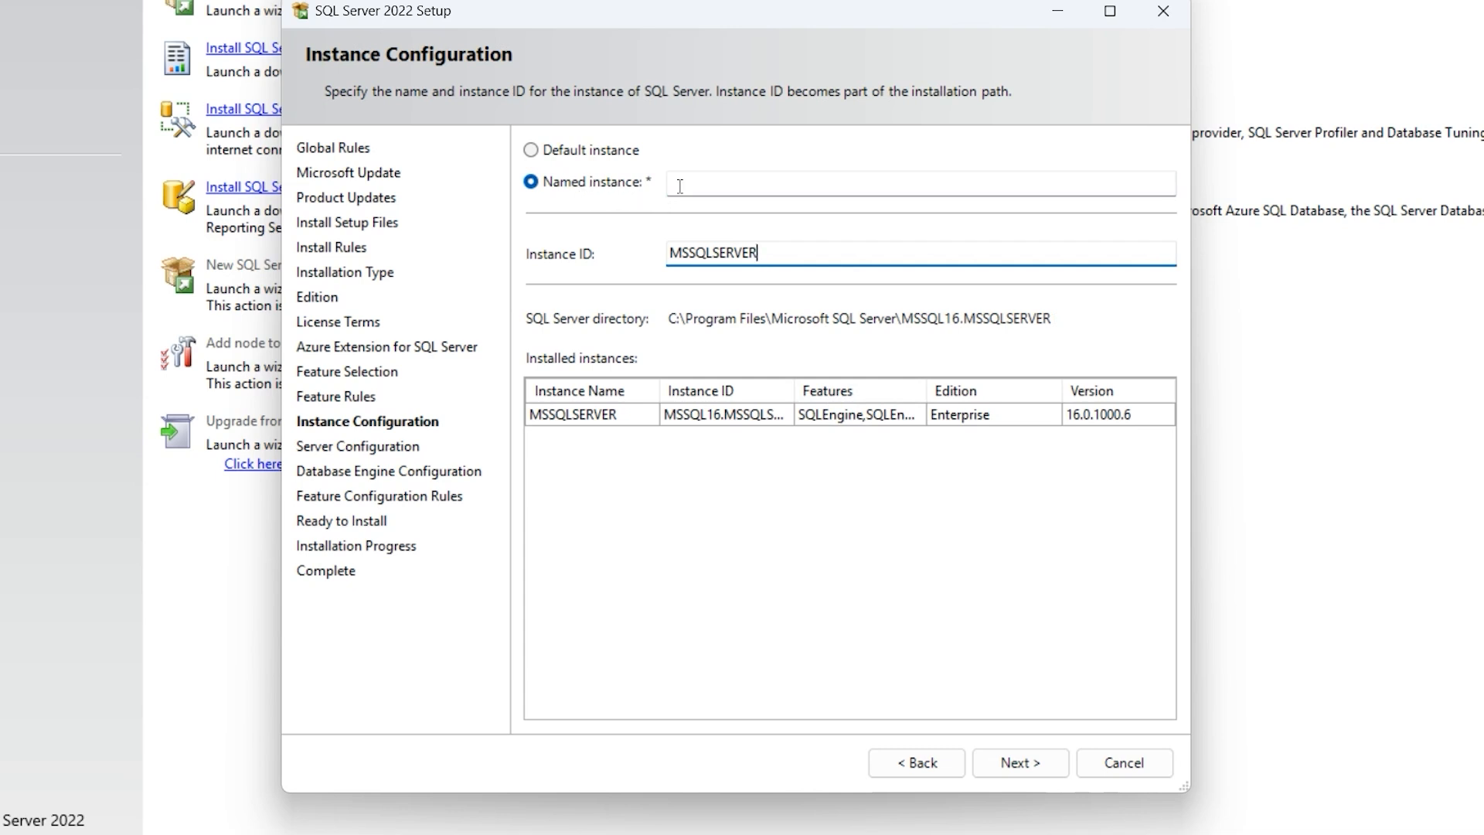
click(530, 150)
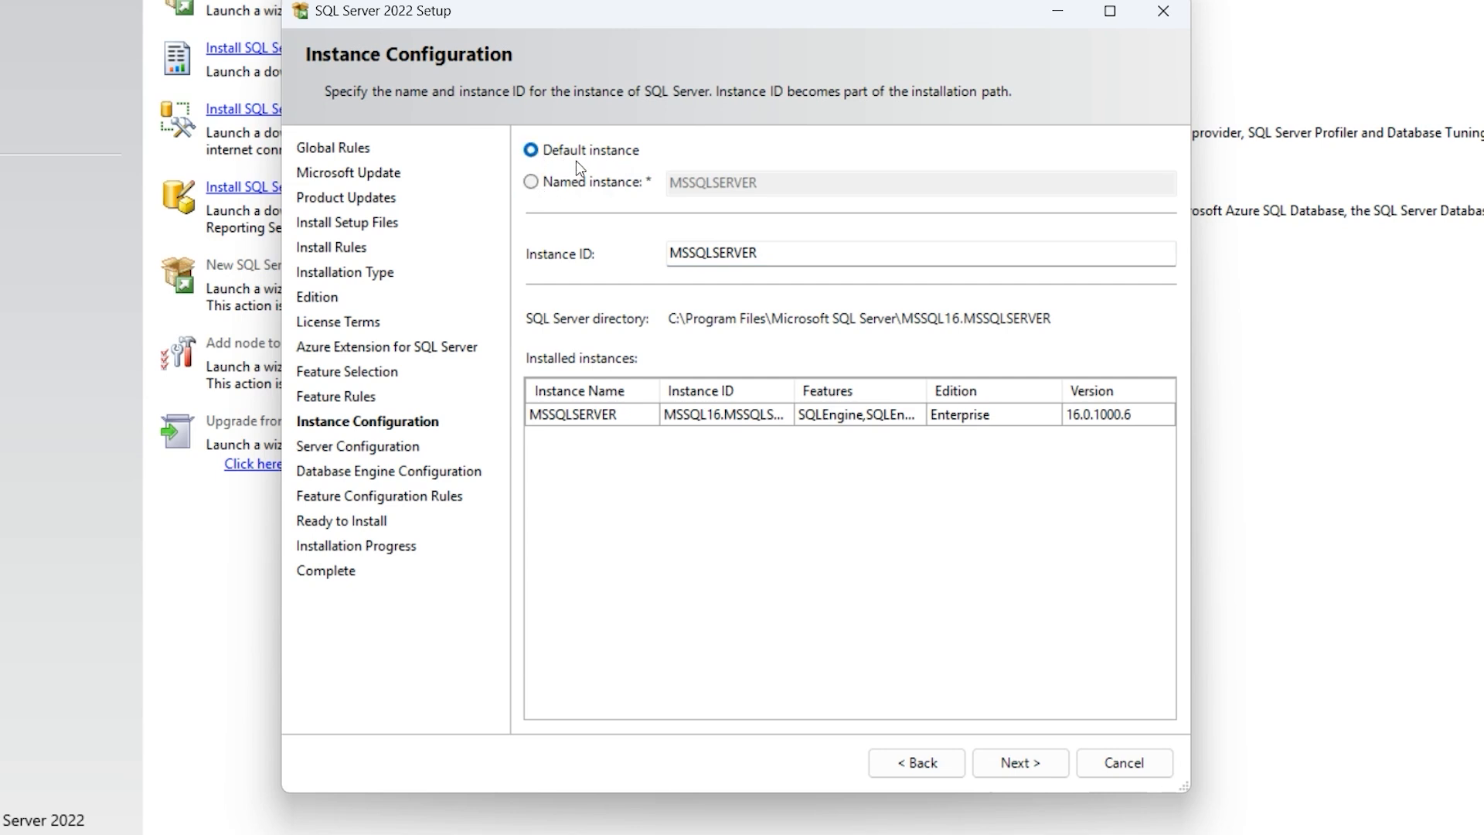
click(533, 183)
text(no)
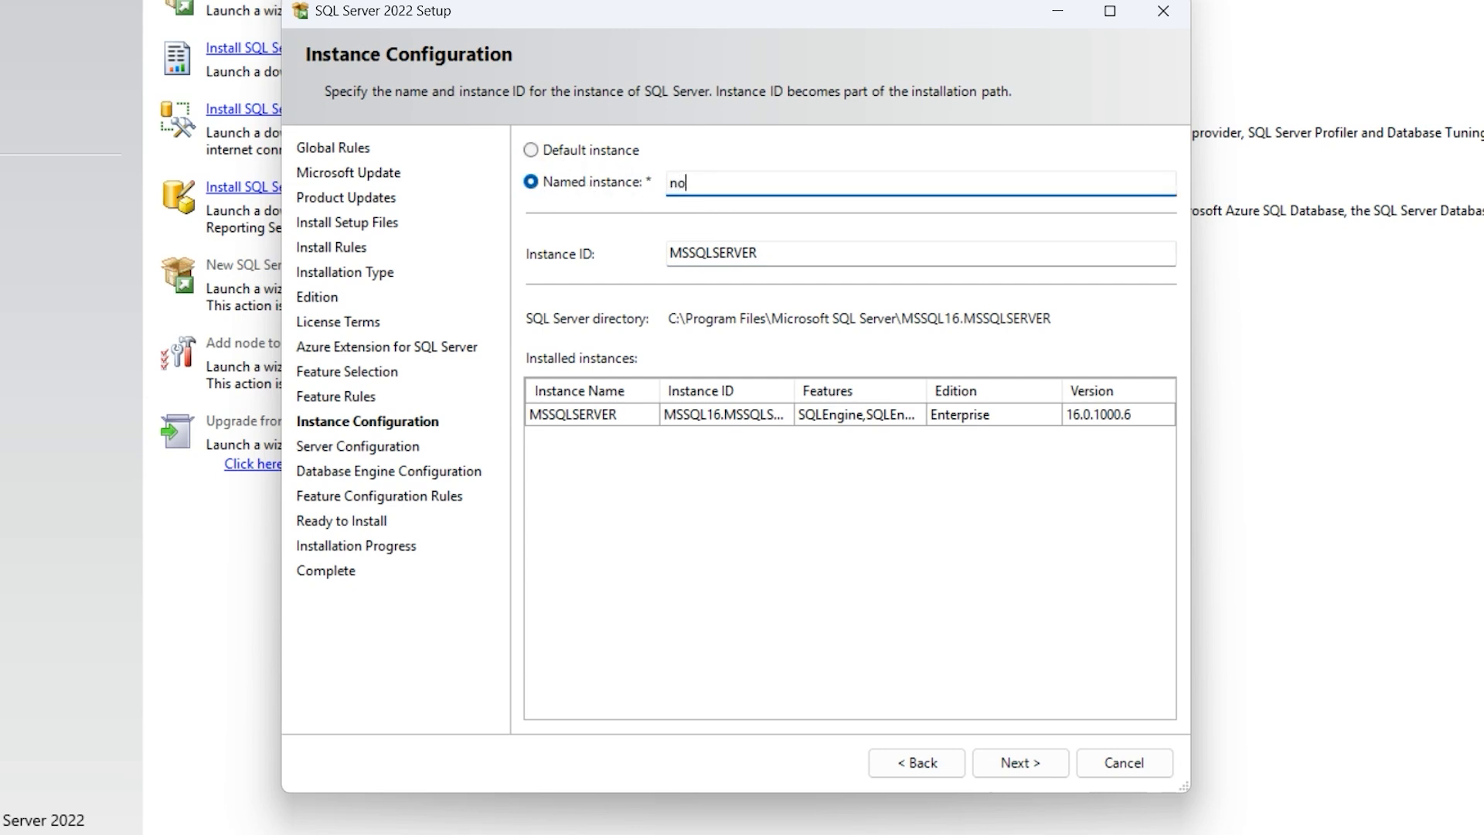
text(idcode)
click(767, 253)
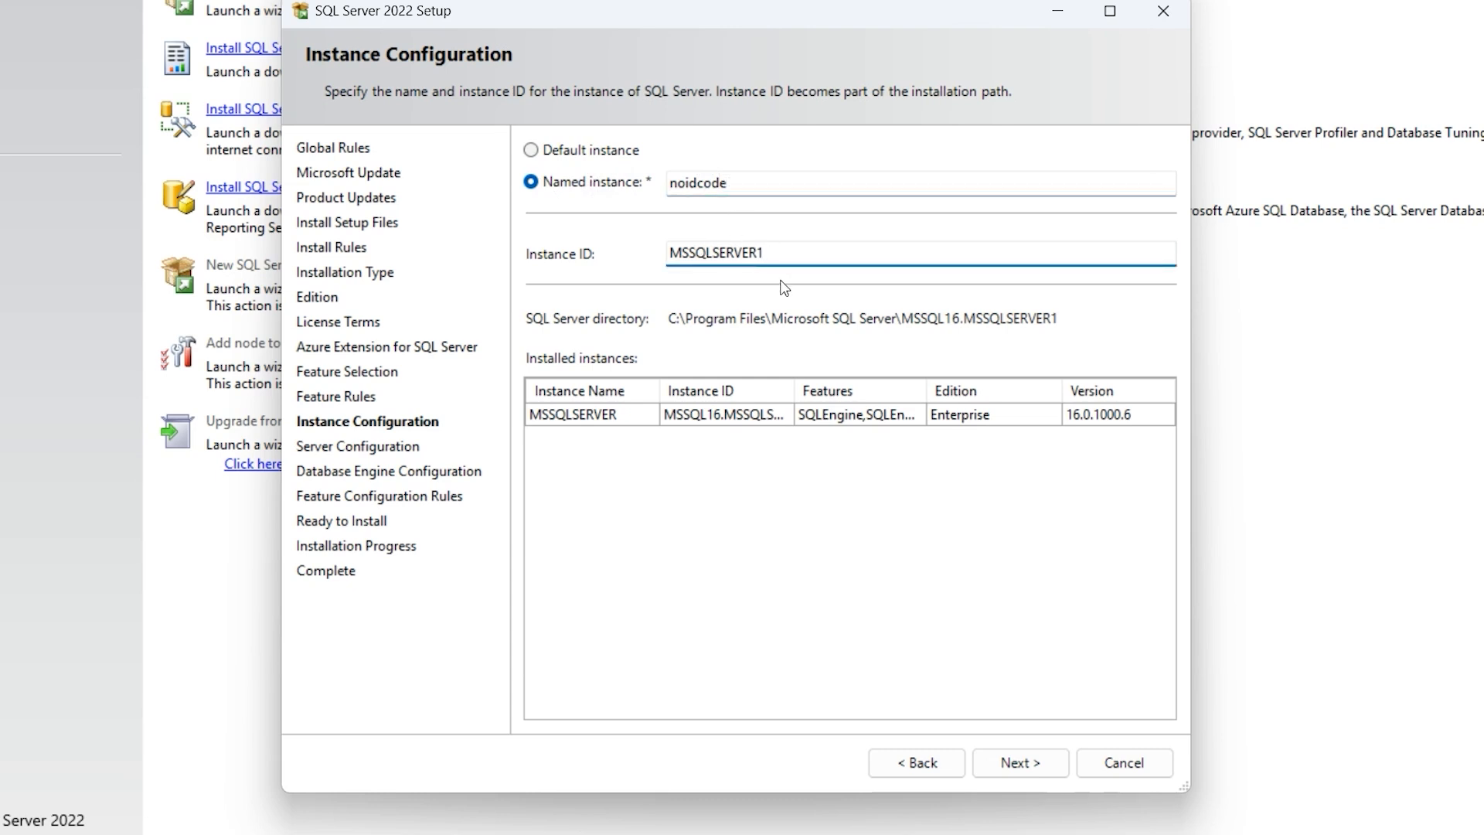
click(1031, 767)
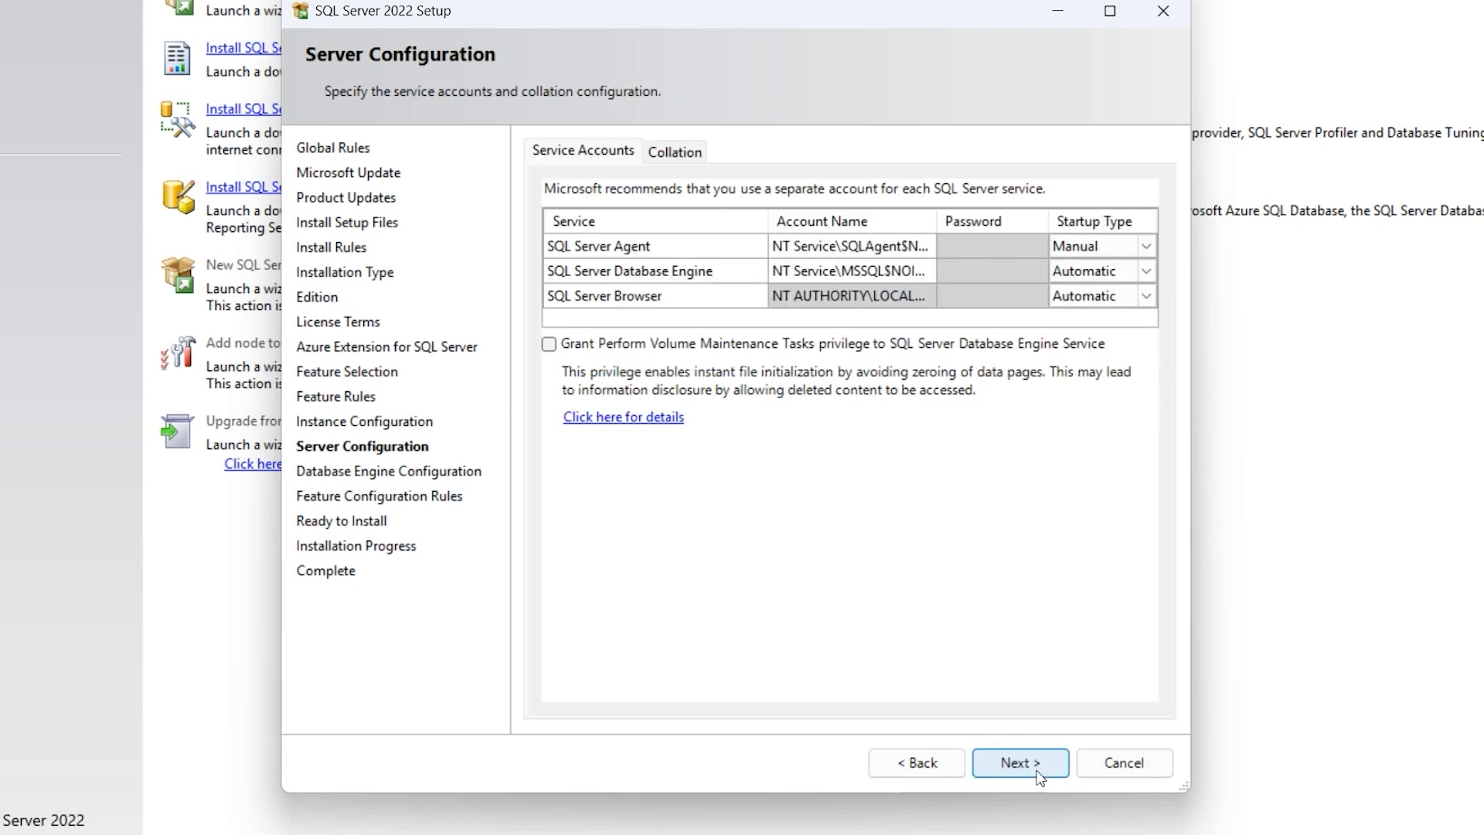
Keep the default service accounts, enable Mixed Mode with an sa password, and add the current user as admin.
click(1023, 767)
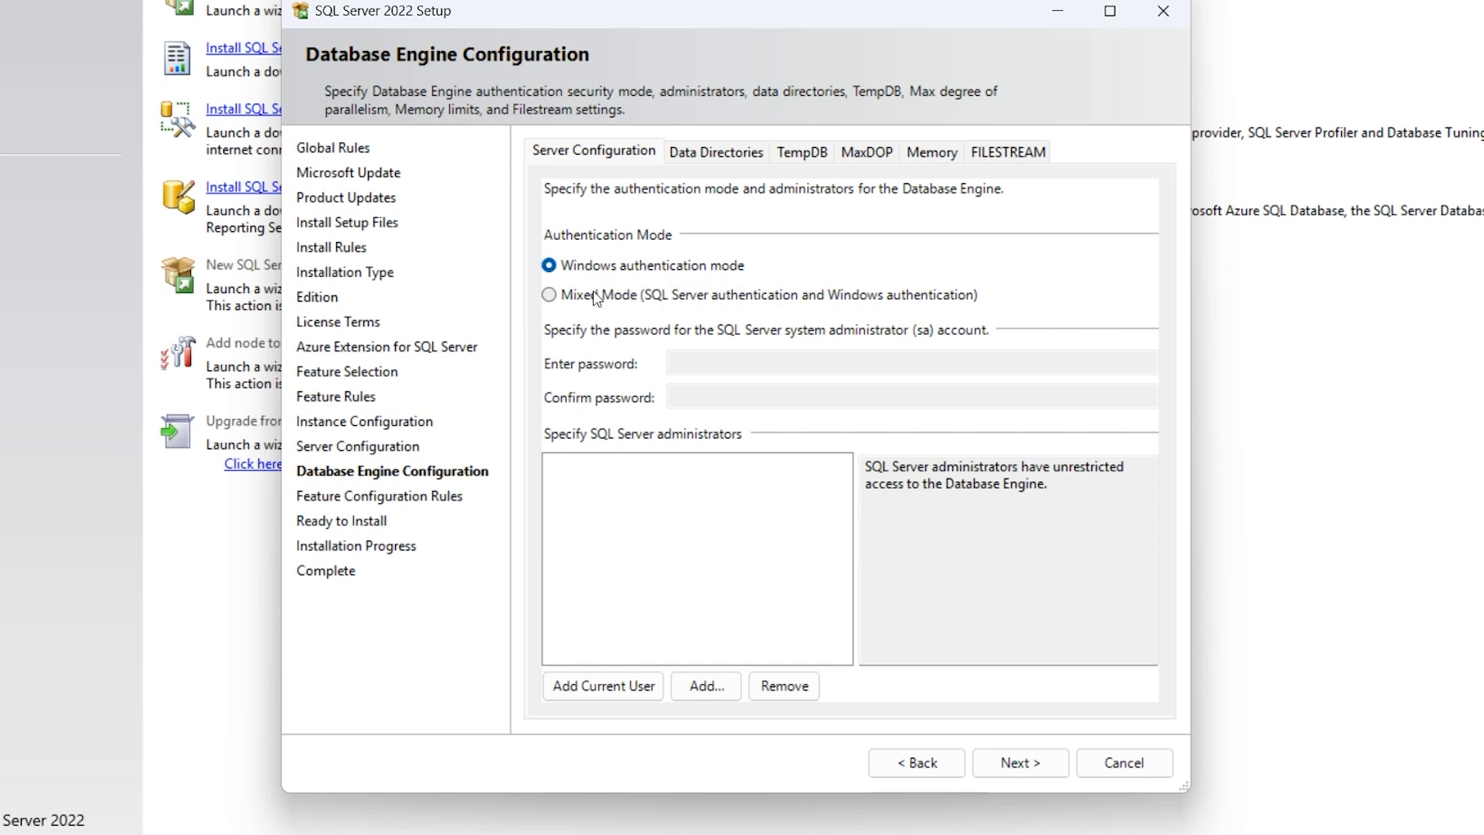
click(550, 296)
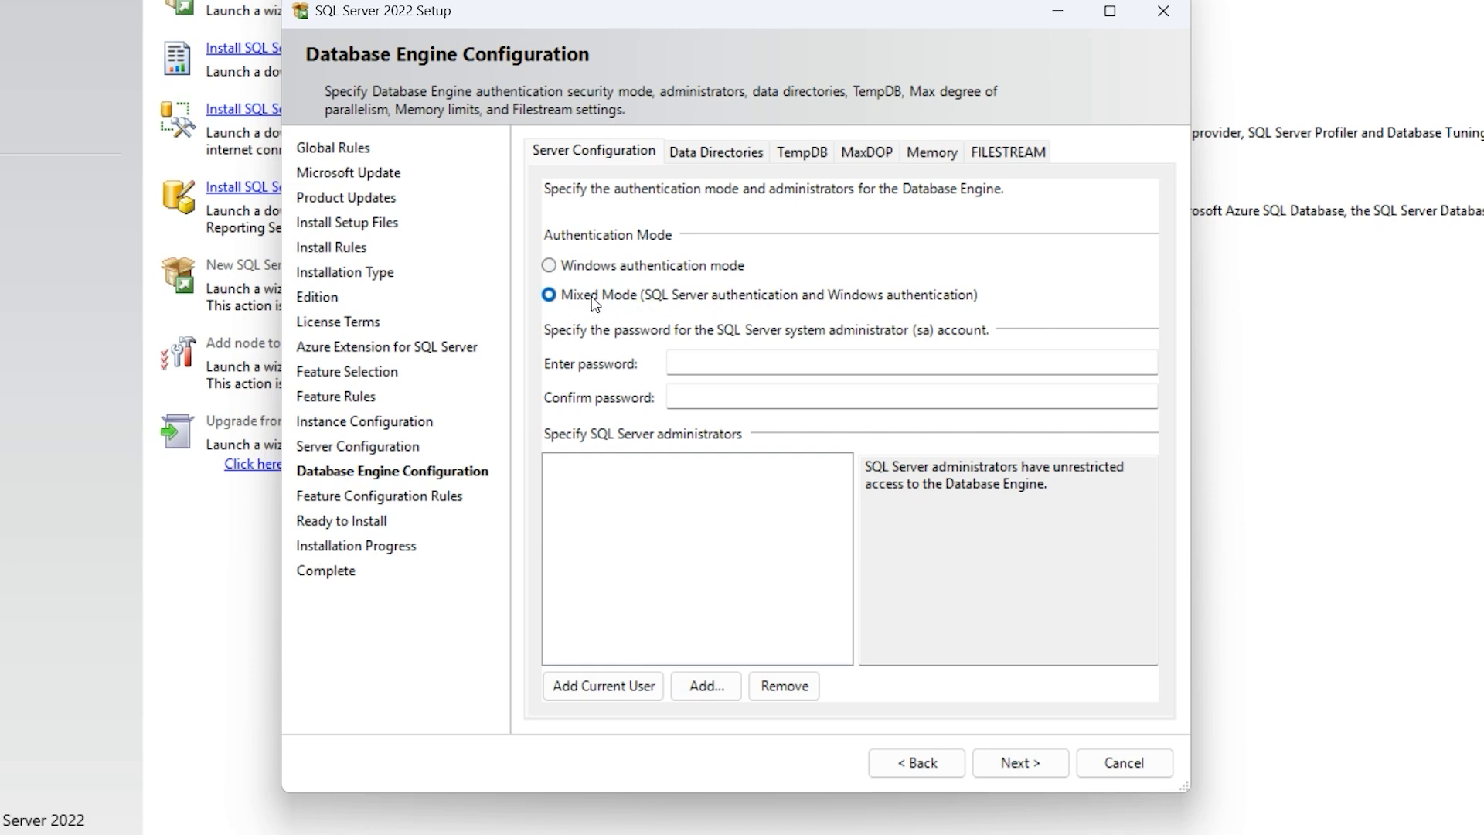
click(674, 361)
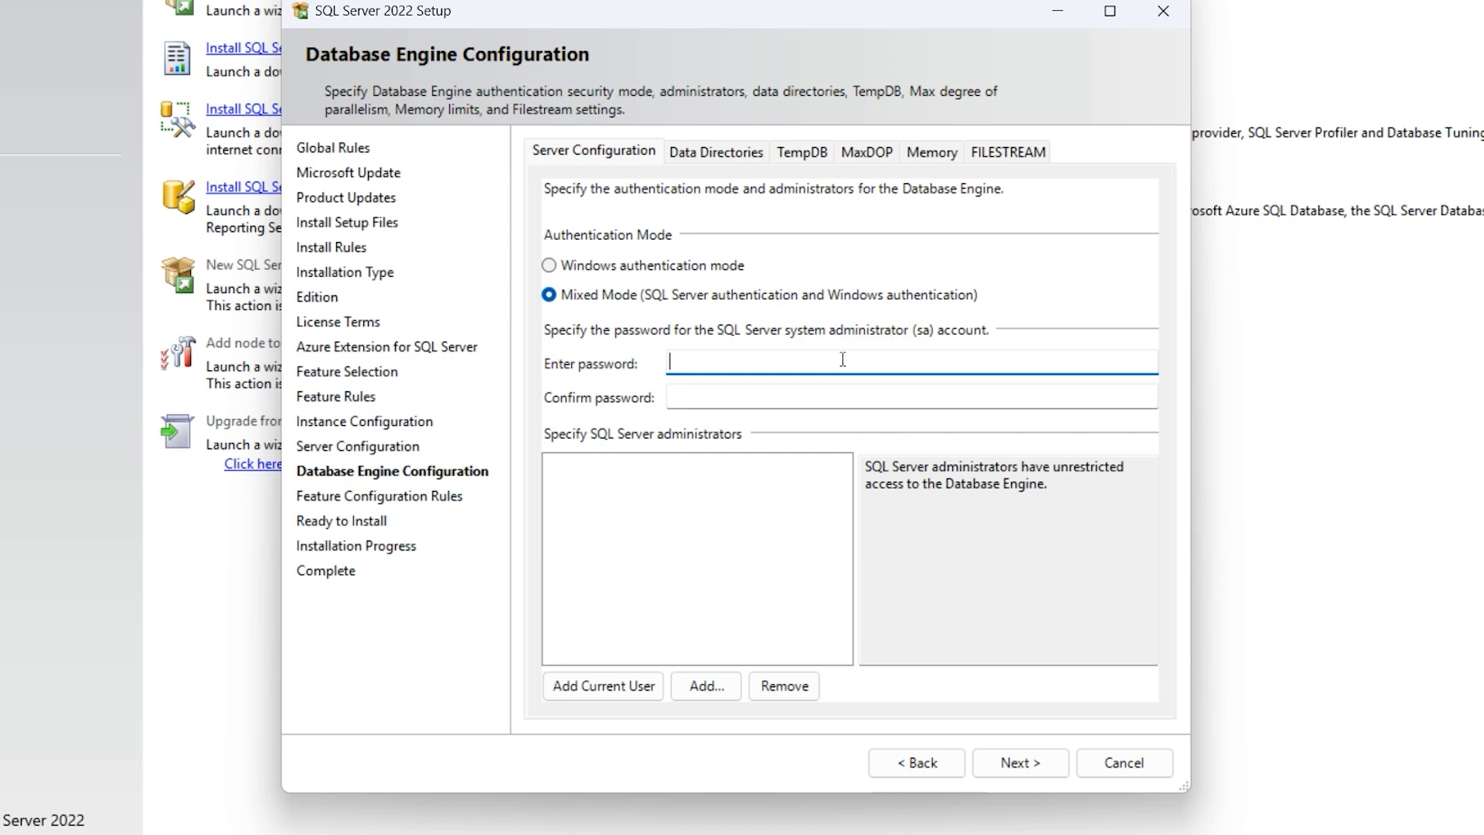
text(Pas)
key(Tab)
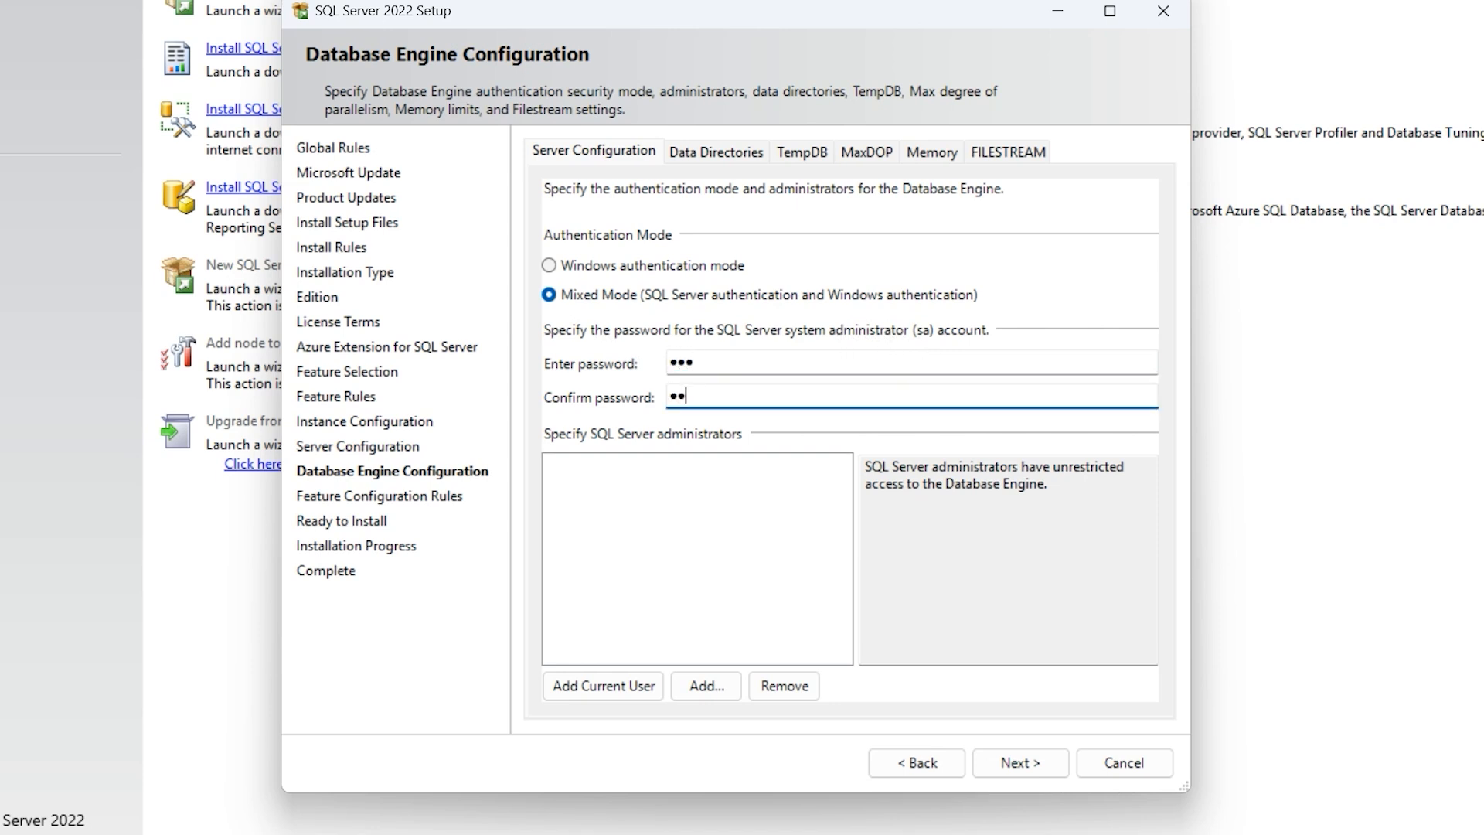
click(614, 688)
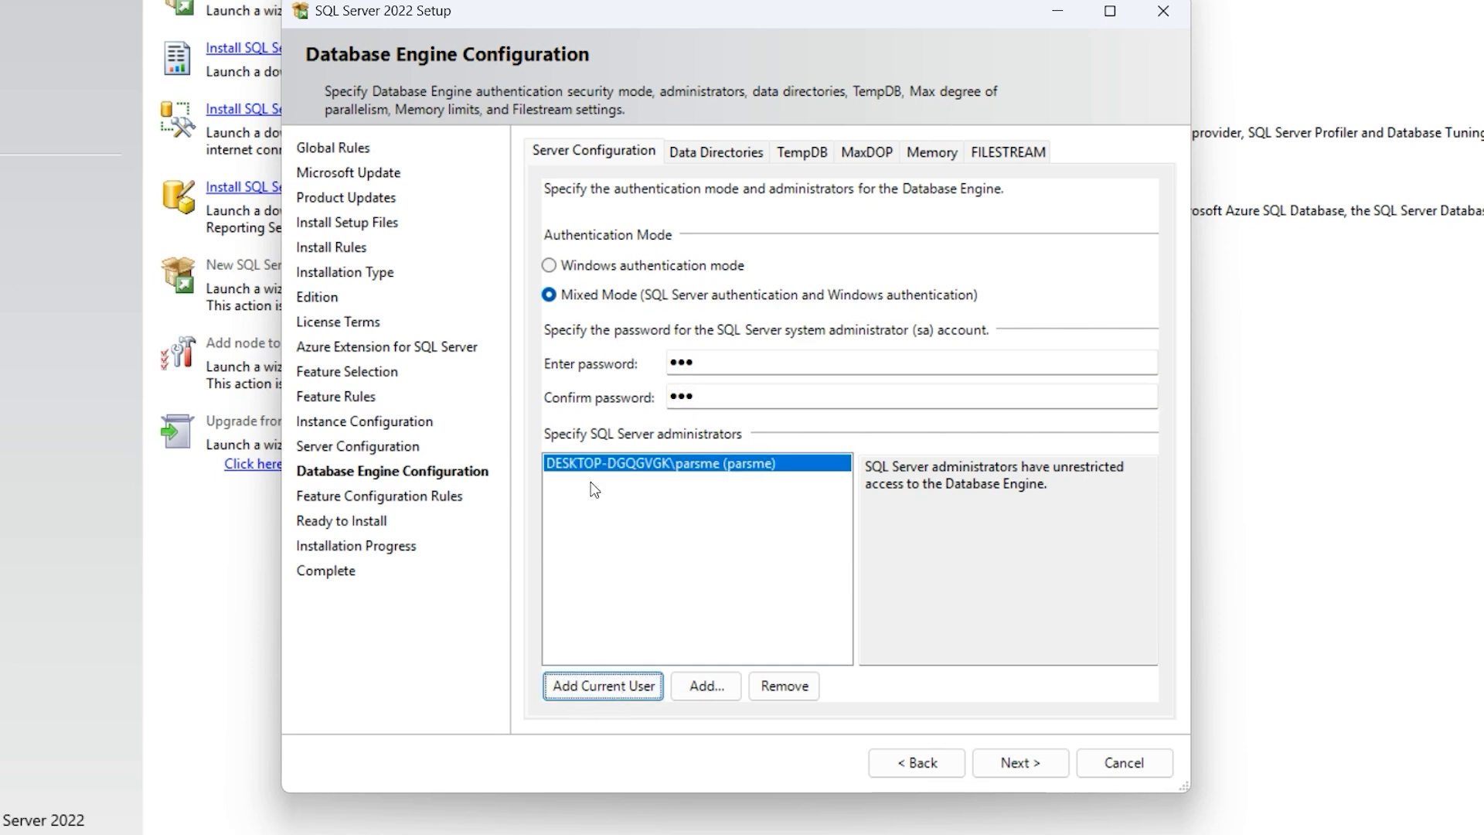
click(1022, 764)
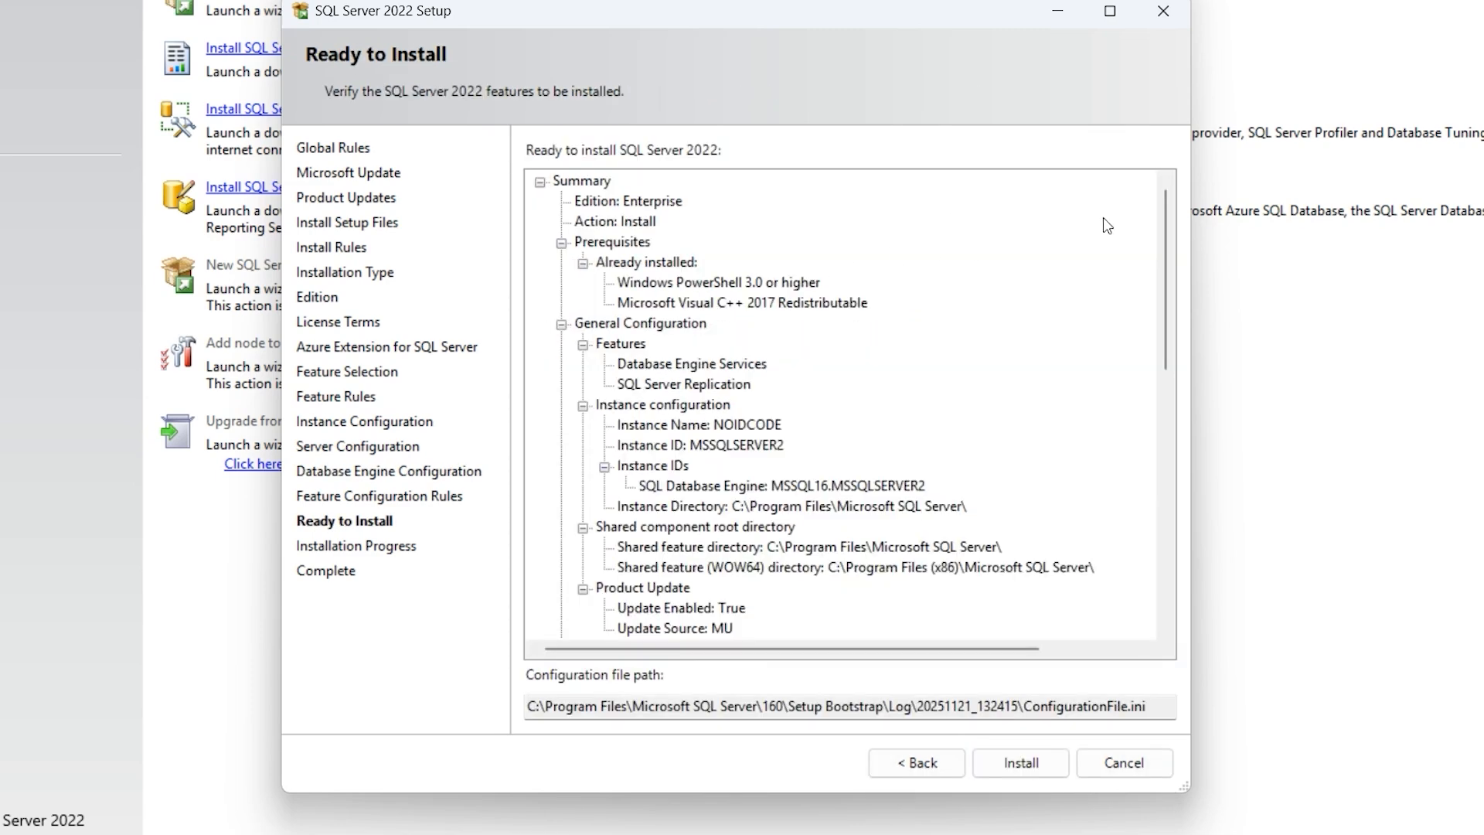
Review the Ready to Install summary and install Database Engine Services and SQL Server Replication.
drag(1164, 224, 1132, 120)
click(1019, 766)
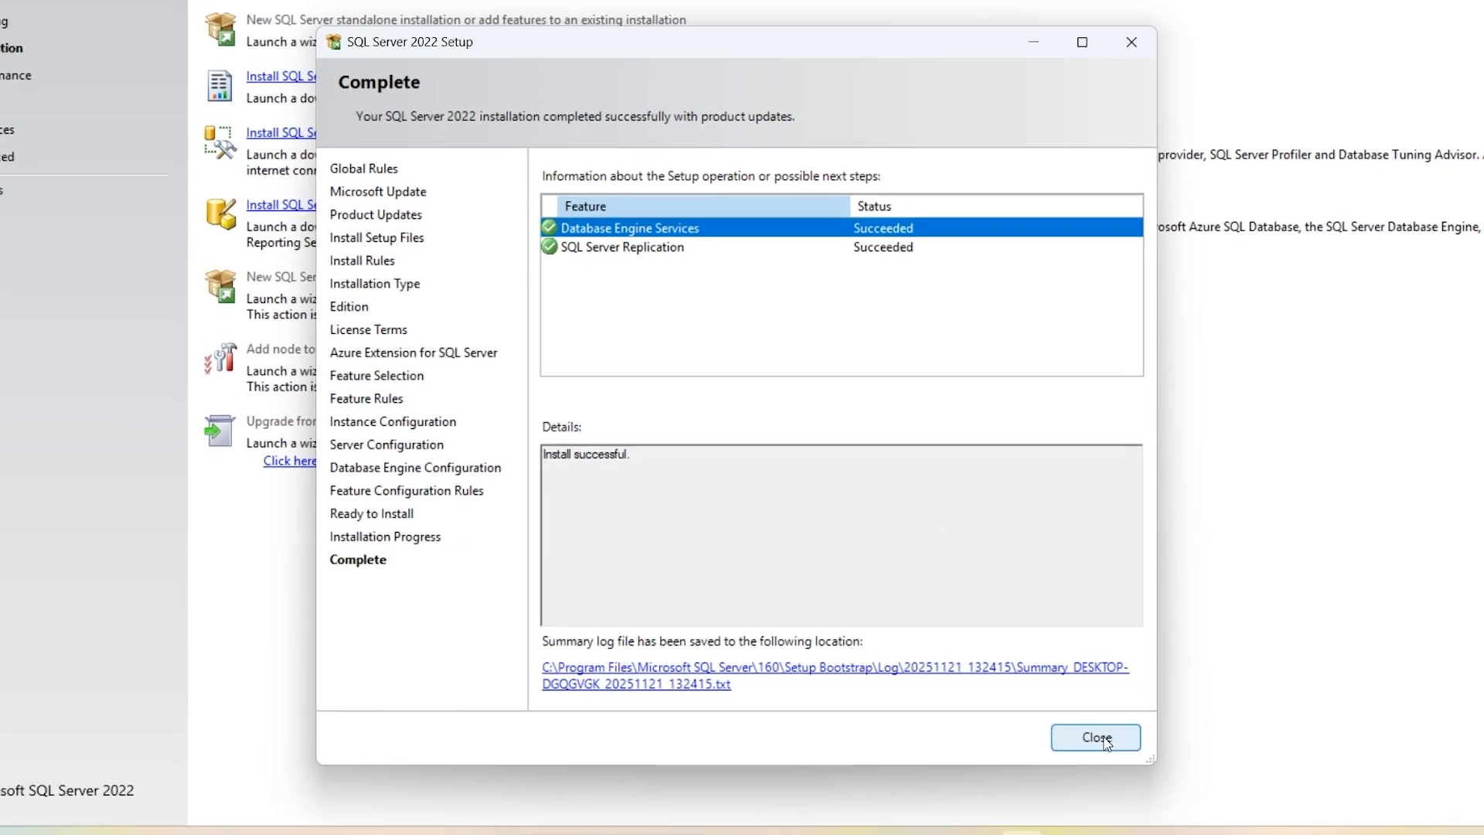
Close SQL Server Setup and launch SSMS-Setup-ENU.exe from the Management Studio 18.4 folder.
click(1112, 751)
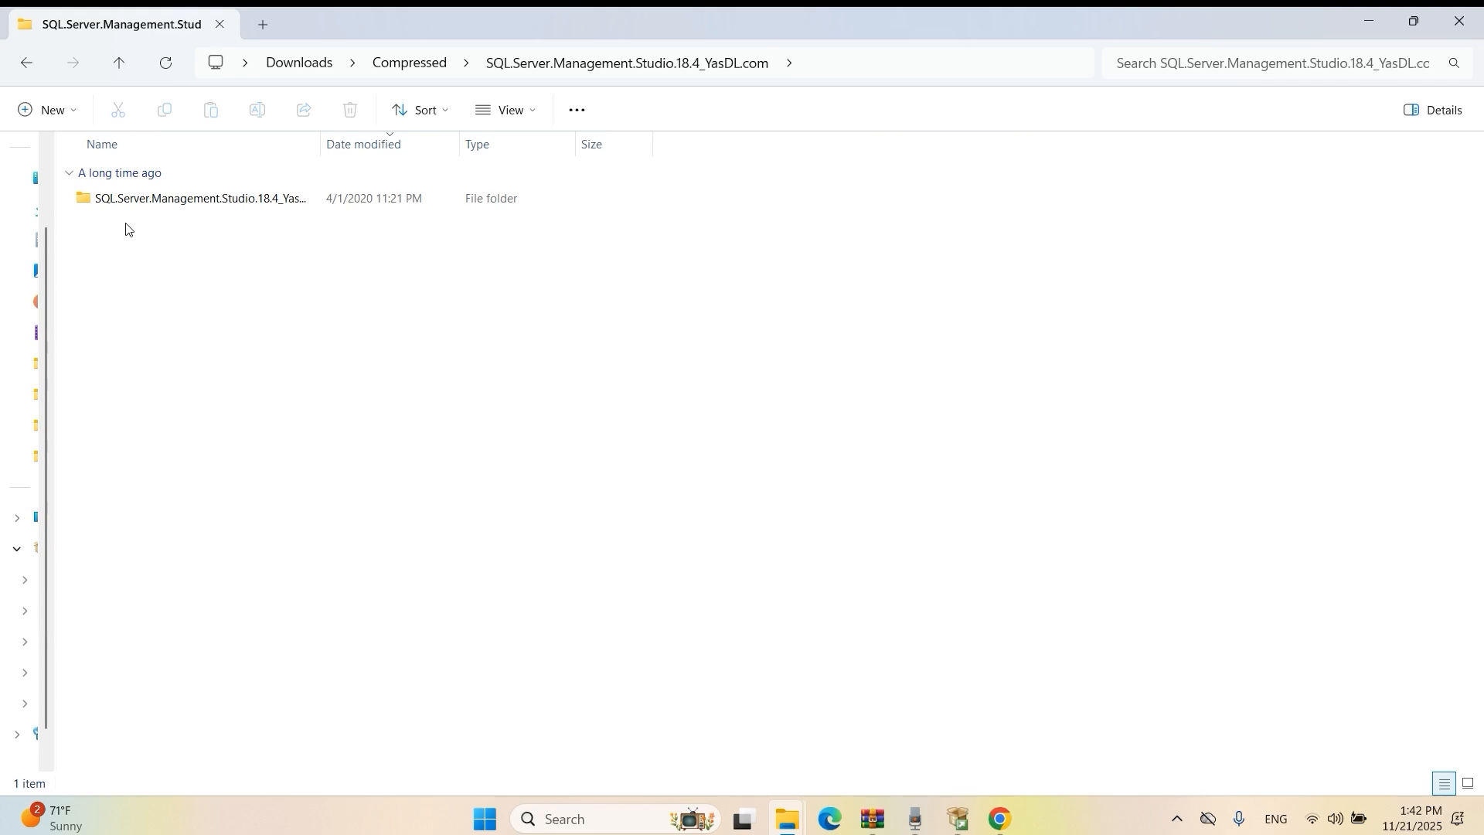
double_click(210, 203)
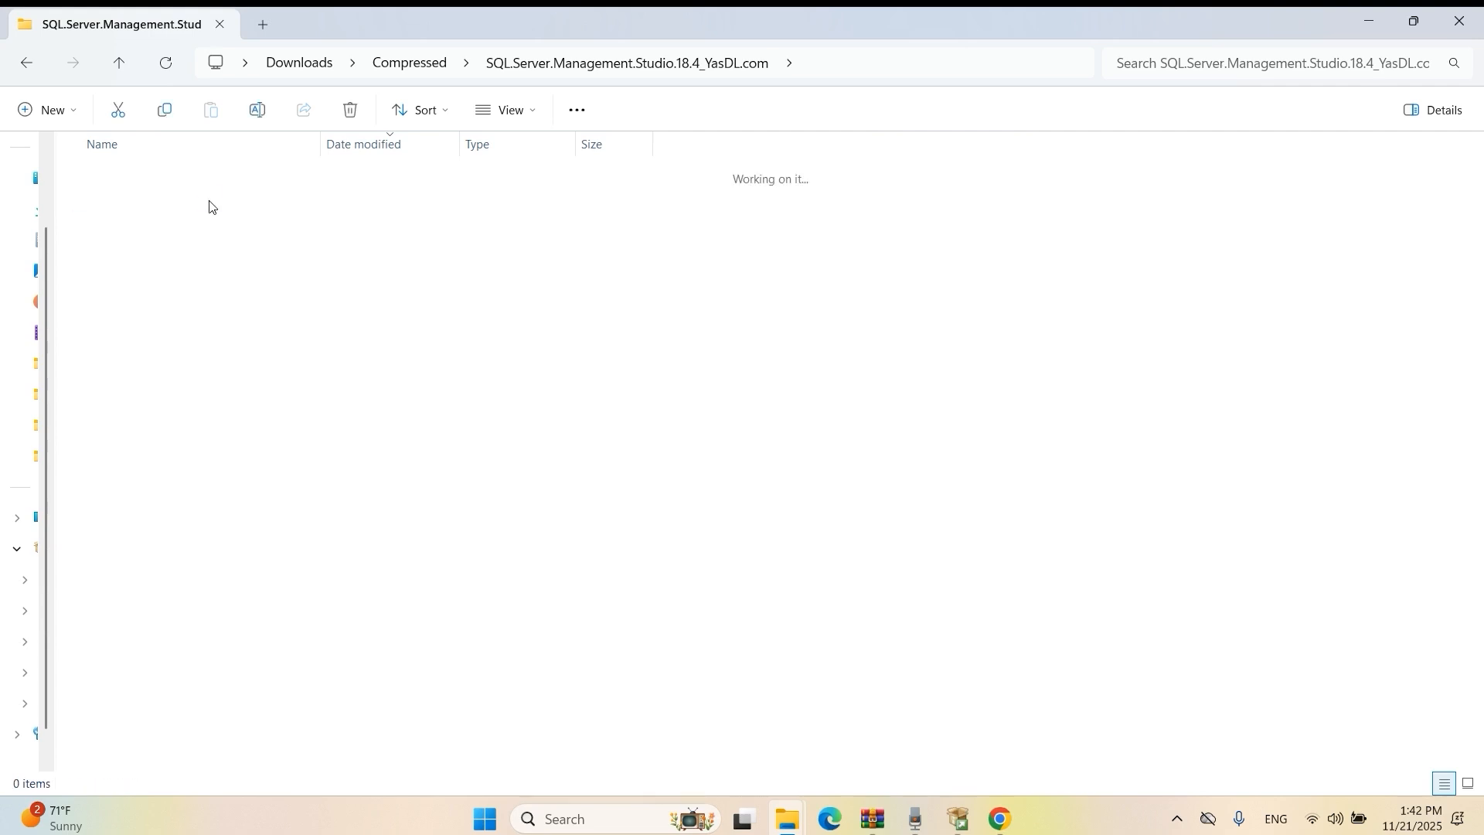
double_click(151, 200)
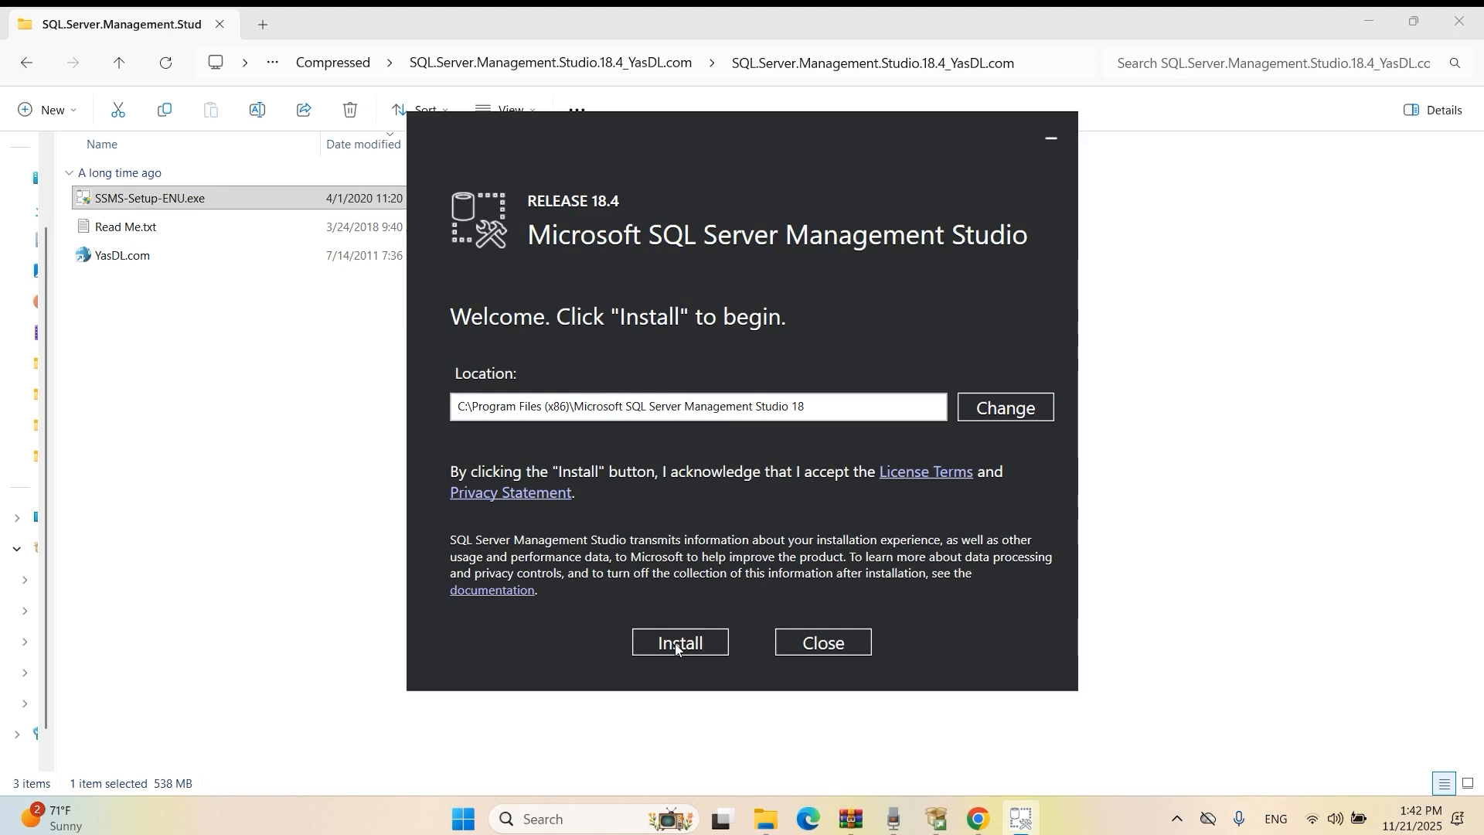
Install Management Studio 18.4 to the default location and close the finished installer.
click(676, 645)
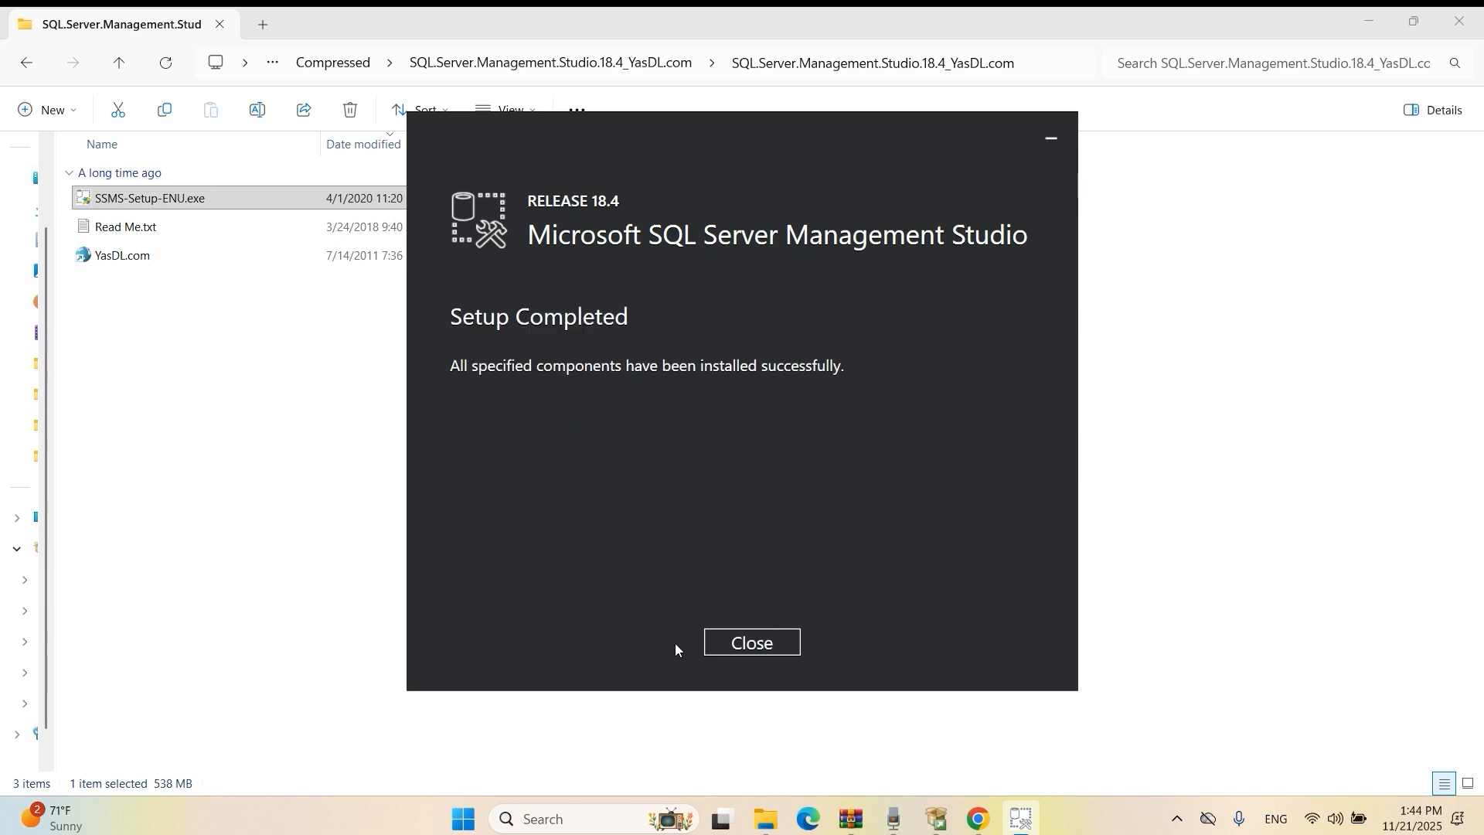
click(770, 641)
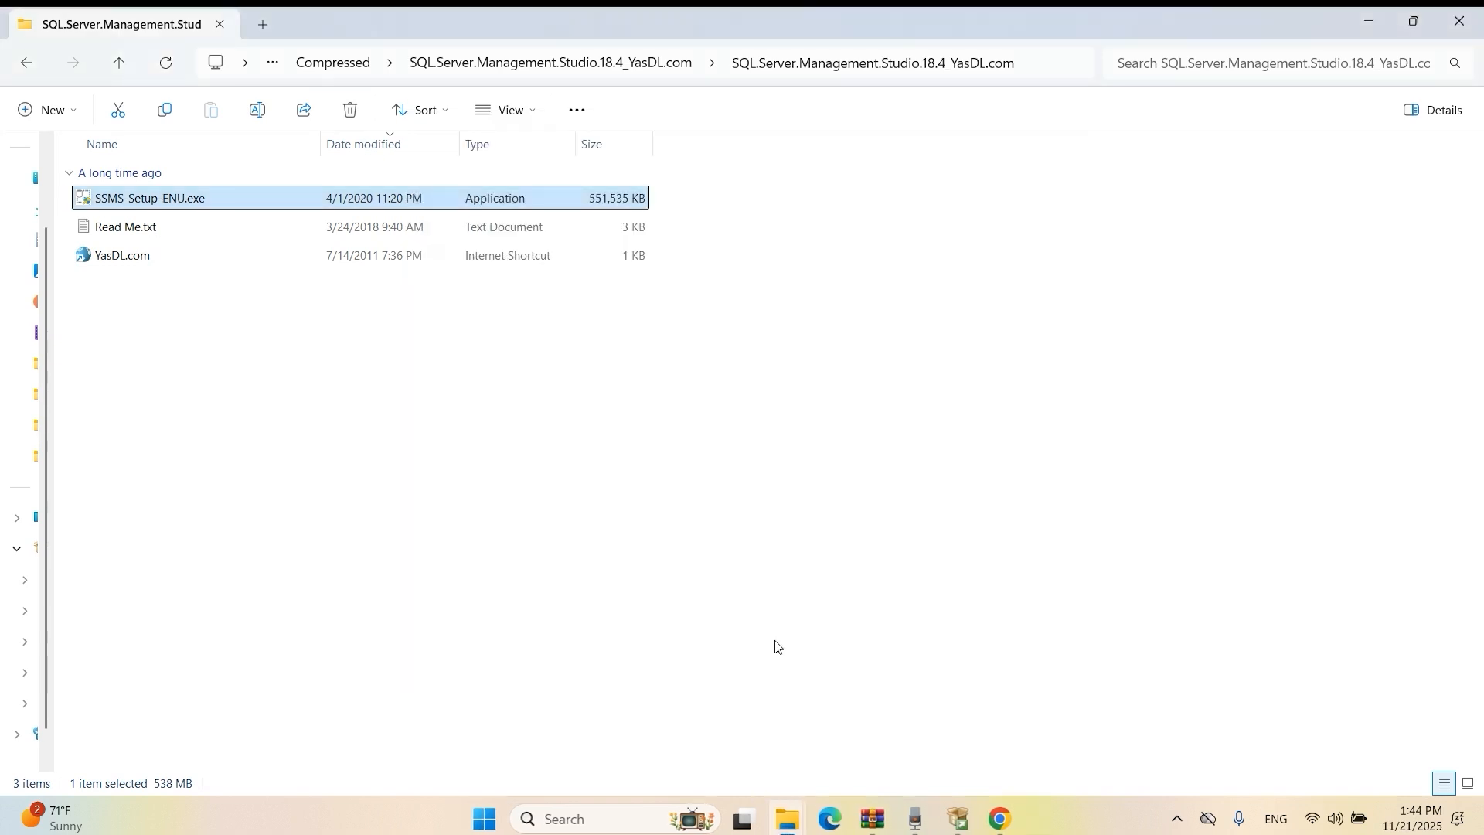
click(583, 817)
Launch Management Studio and connect to the localhost server picked from the server name list.
click(663, 728)
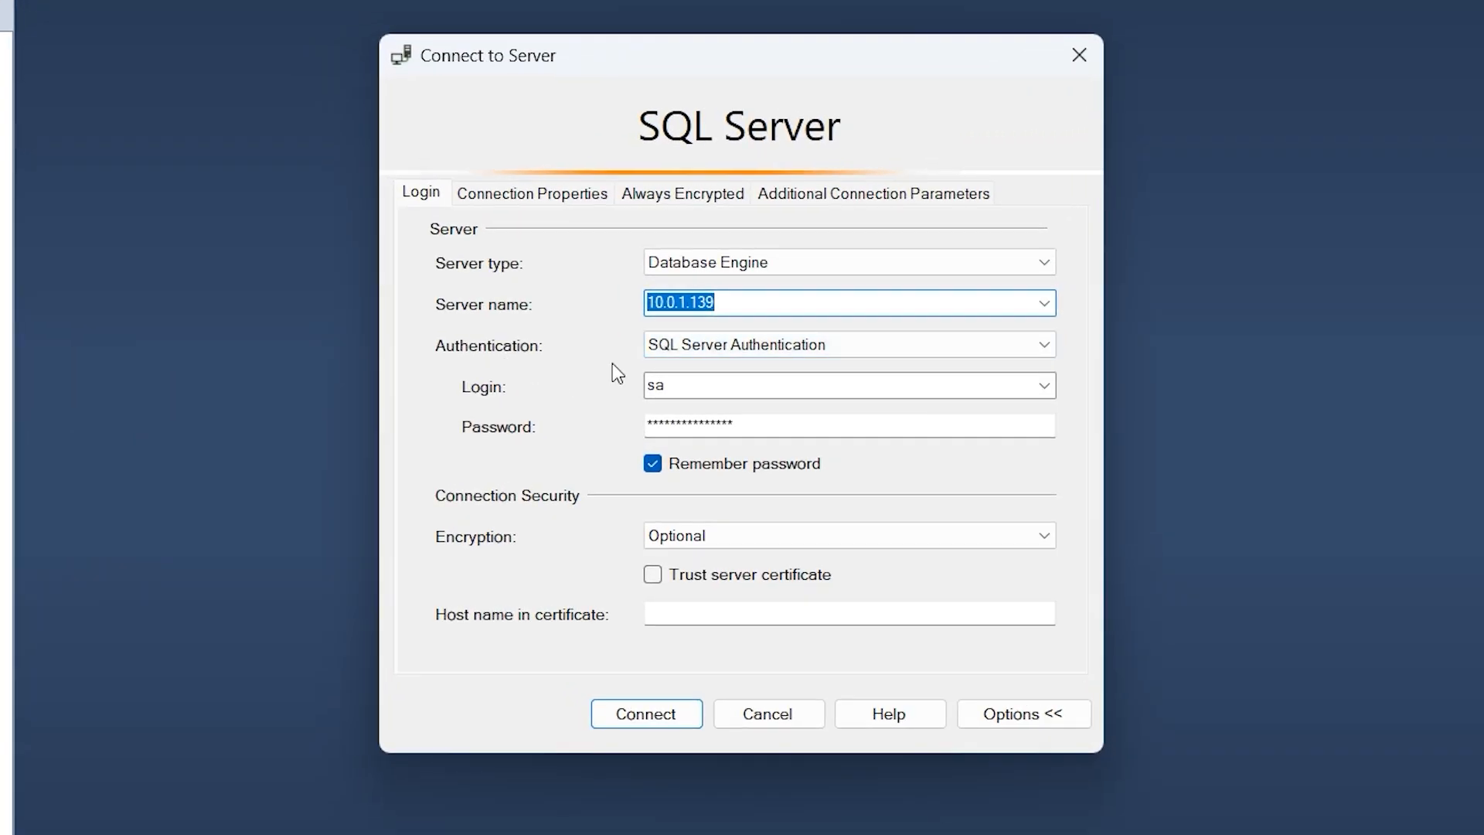
click(1043, 345)
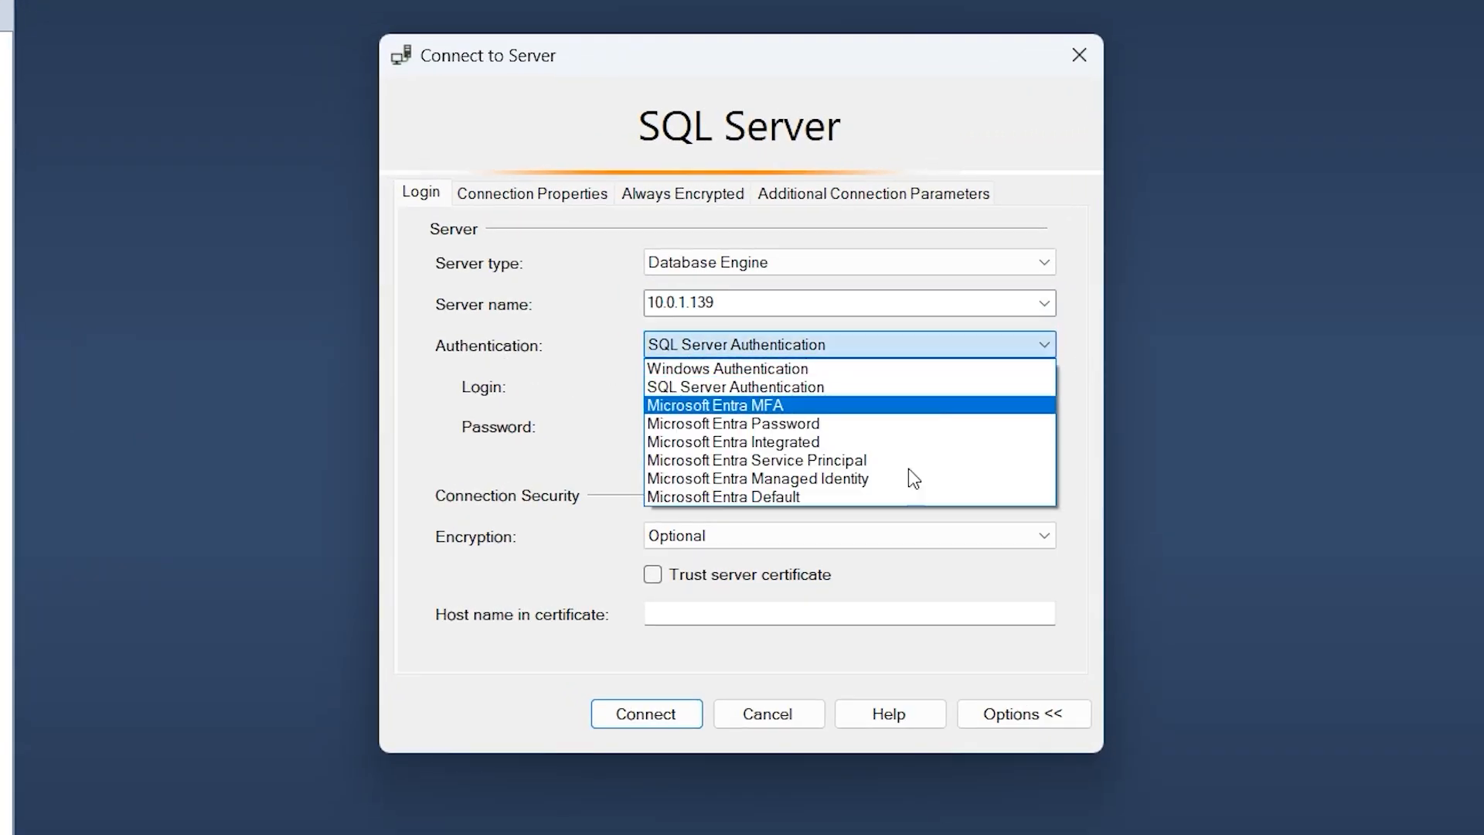
click(839, 373)
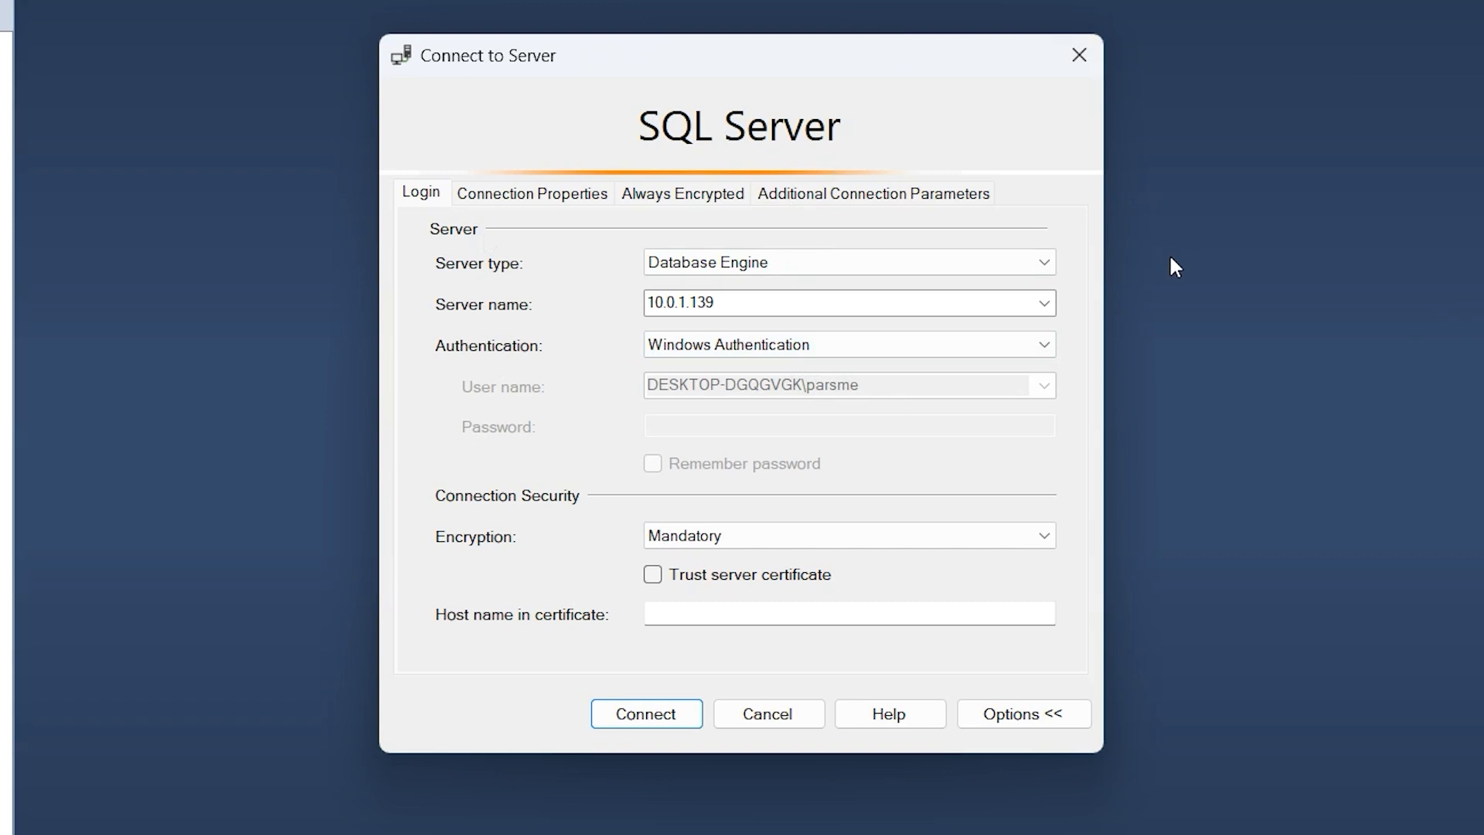
click(1038, 348)
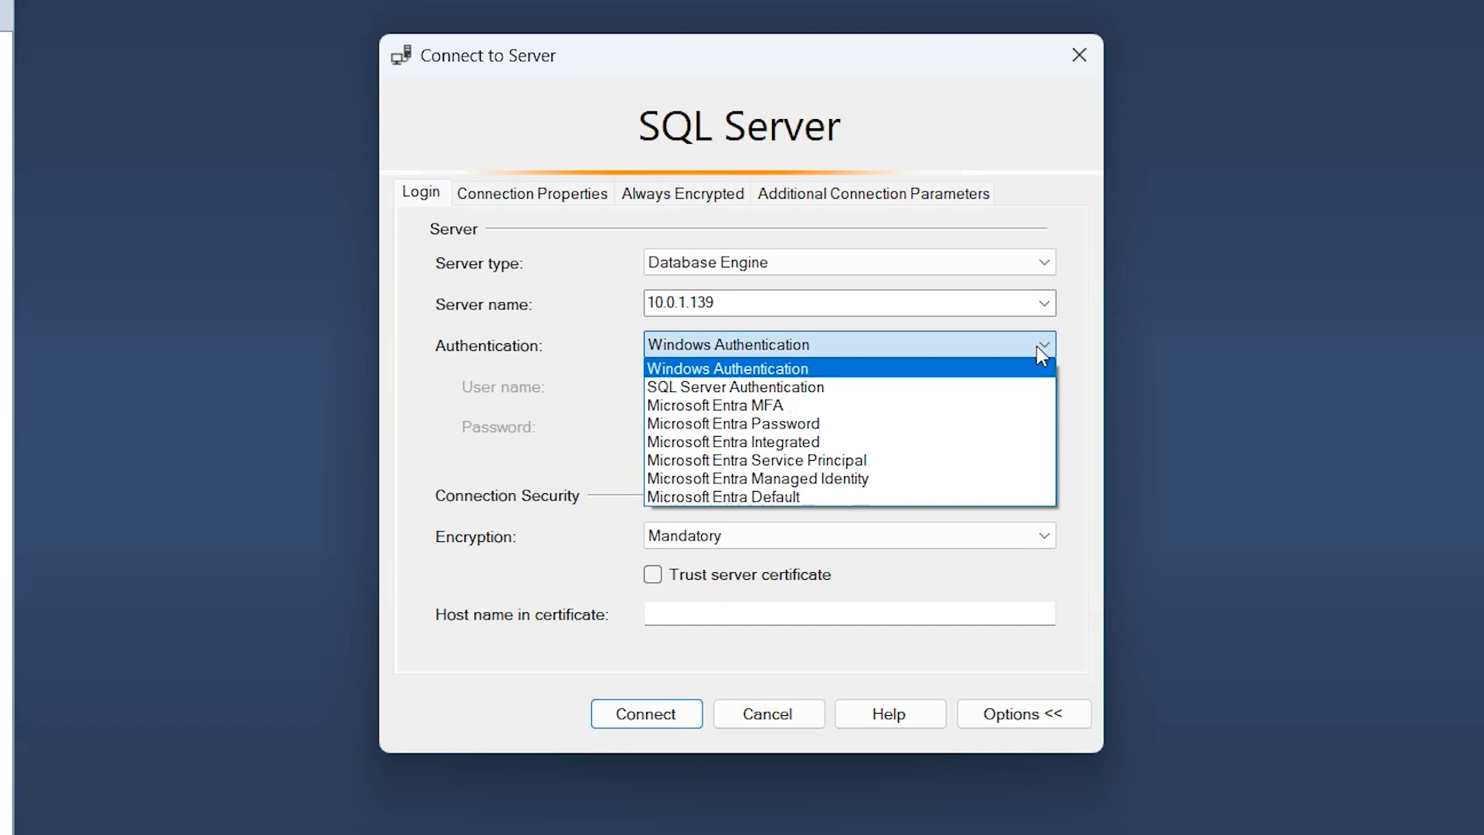
click(733, 388)
click(1043, 306)
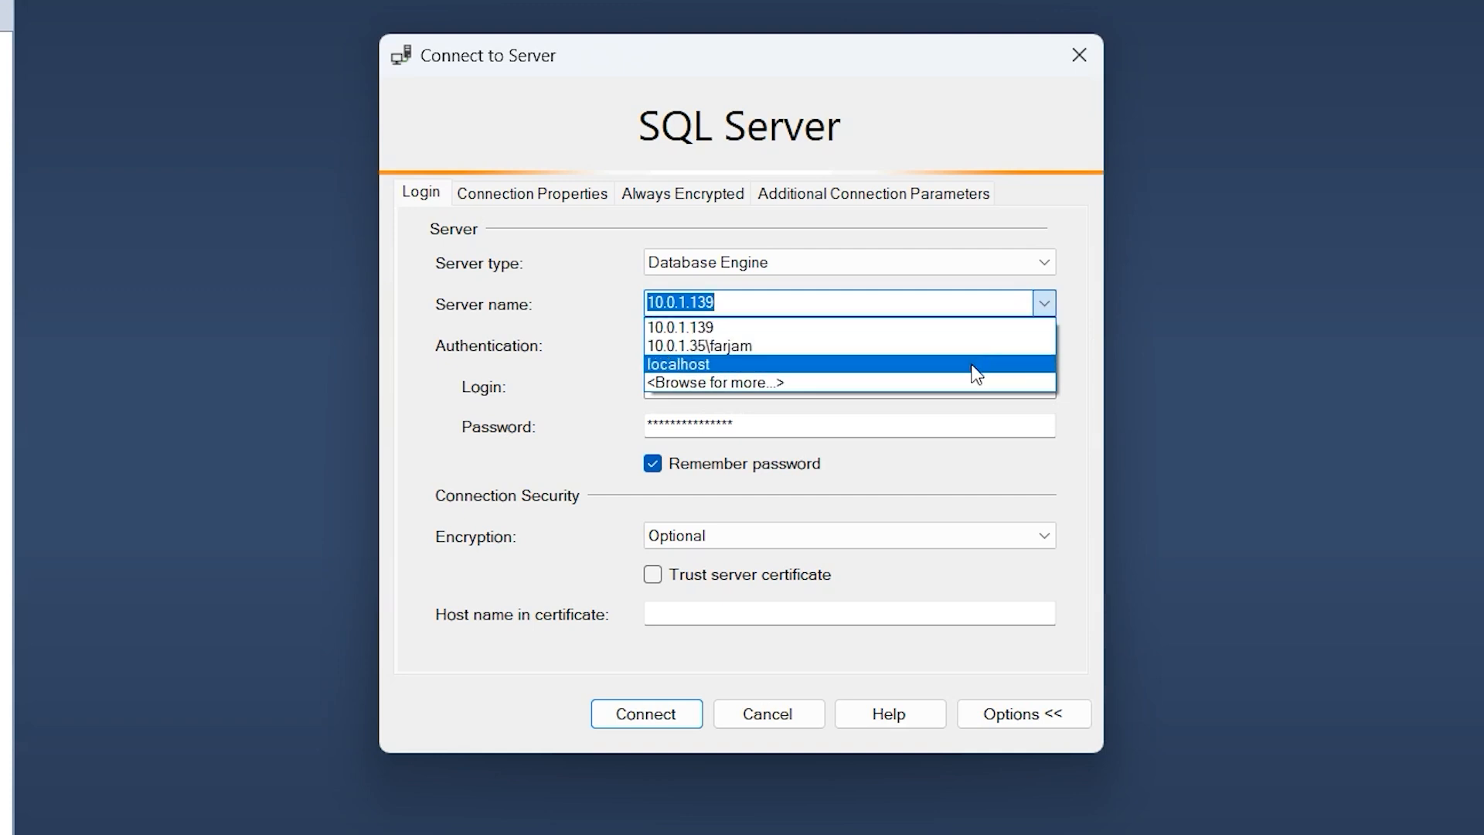
click(696, 364)
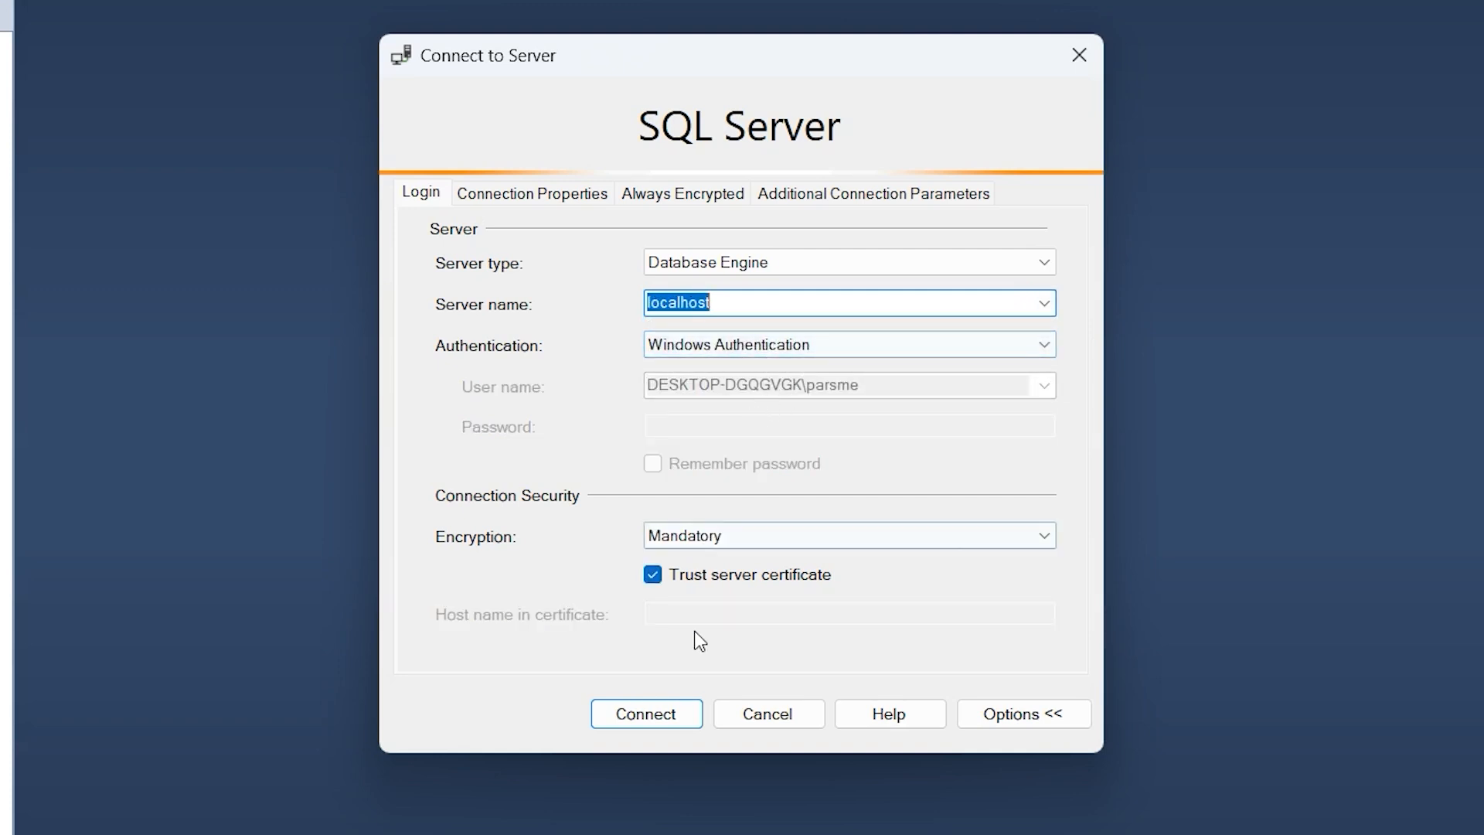
click(646, 719)
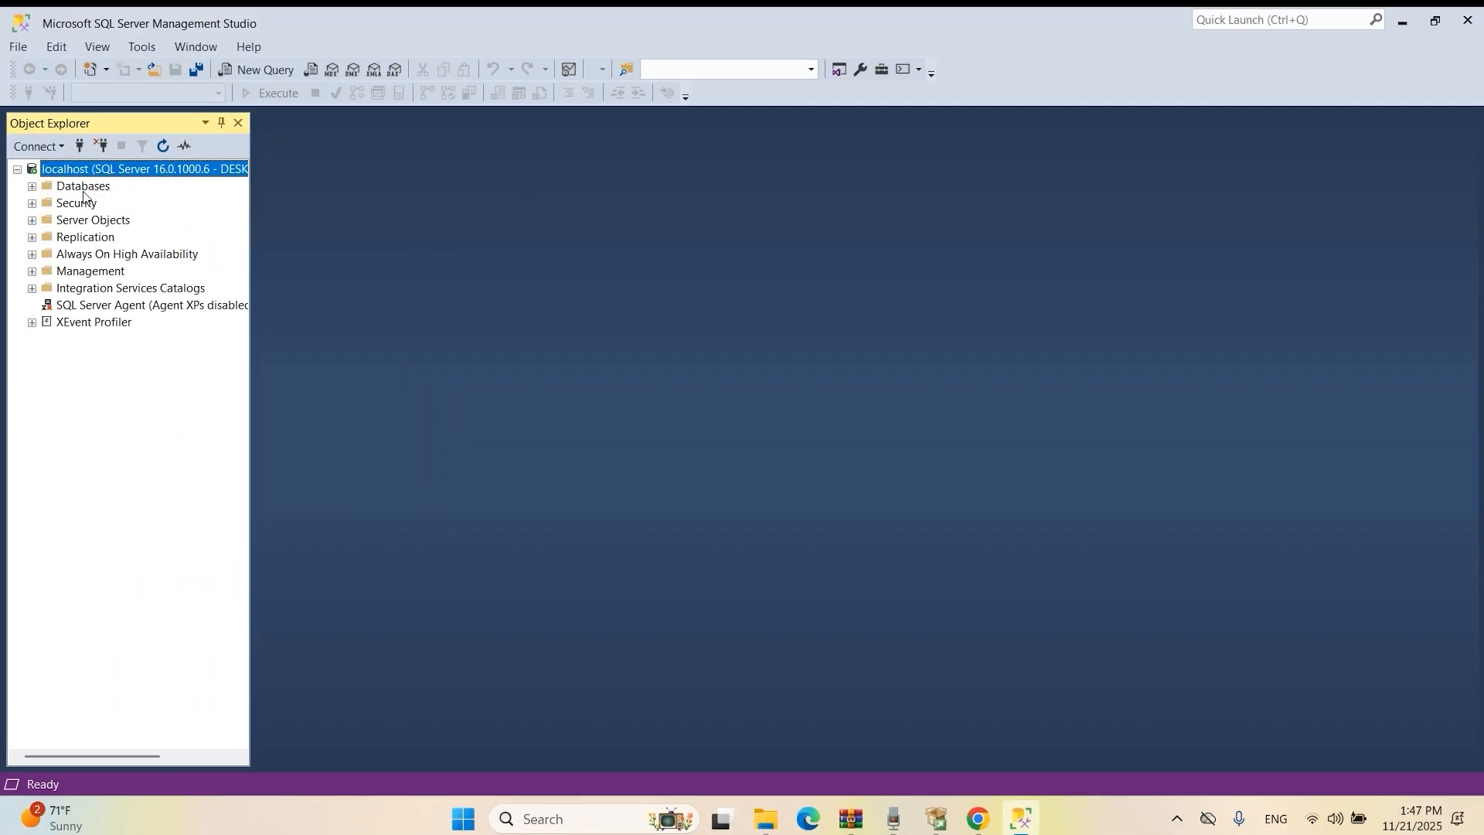
Expand the Databases folder in Object Explorer and bring up its context menu.
click(31, 187)
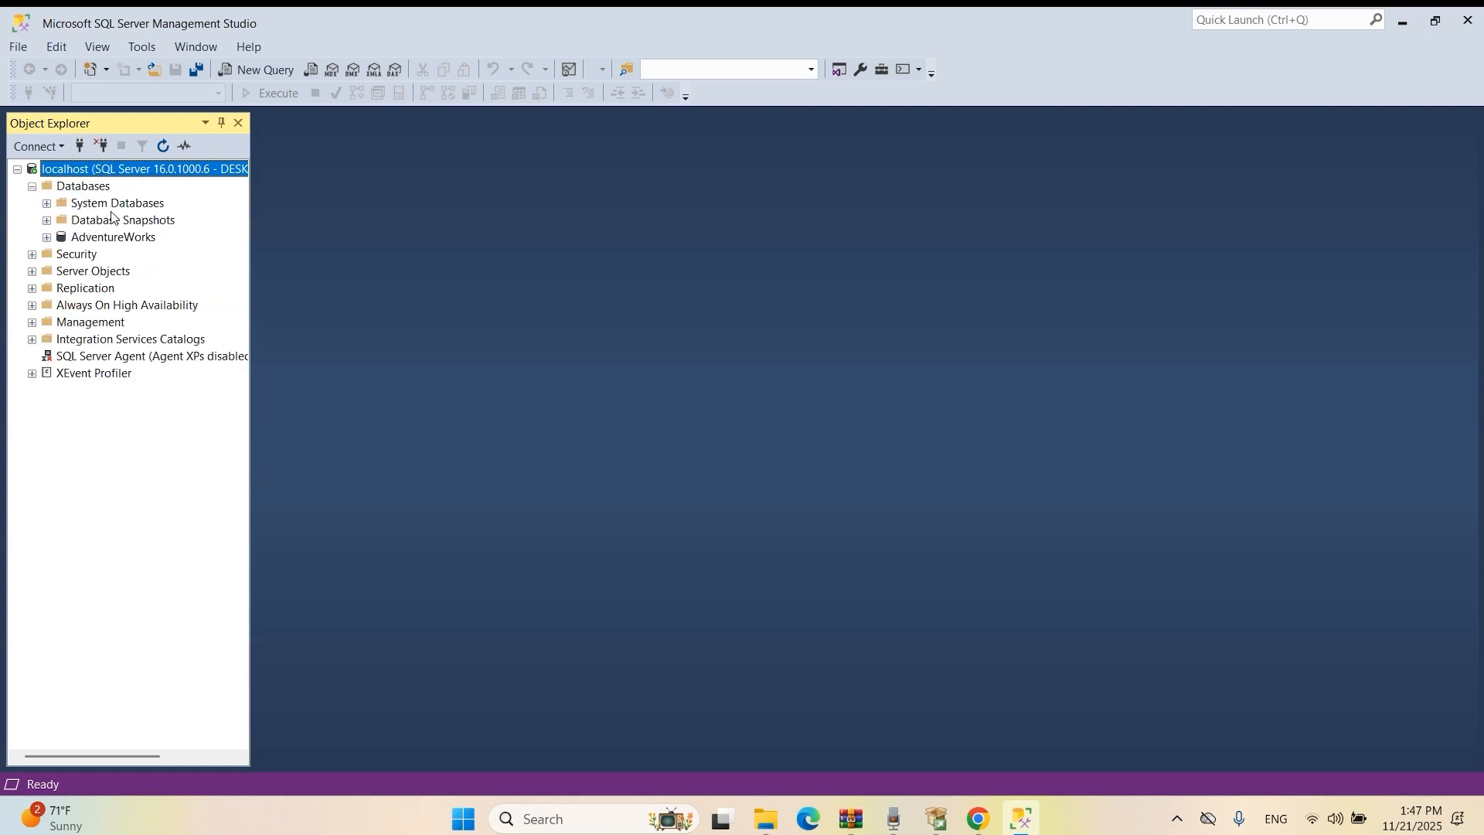
click(70, 188)
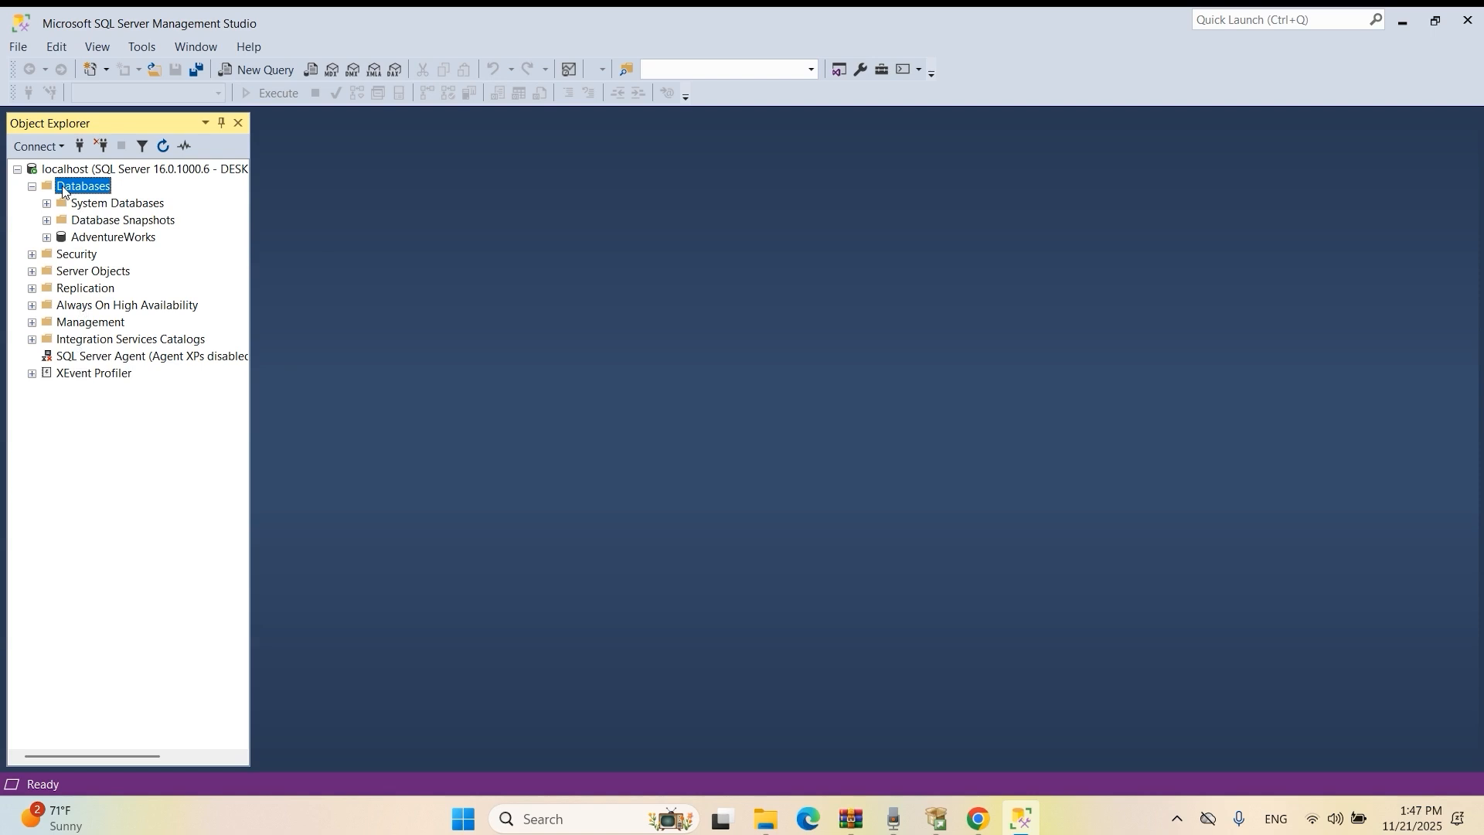
right_click(63, 190)
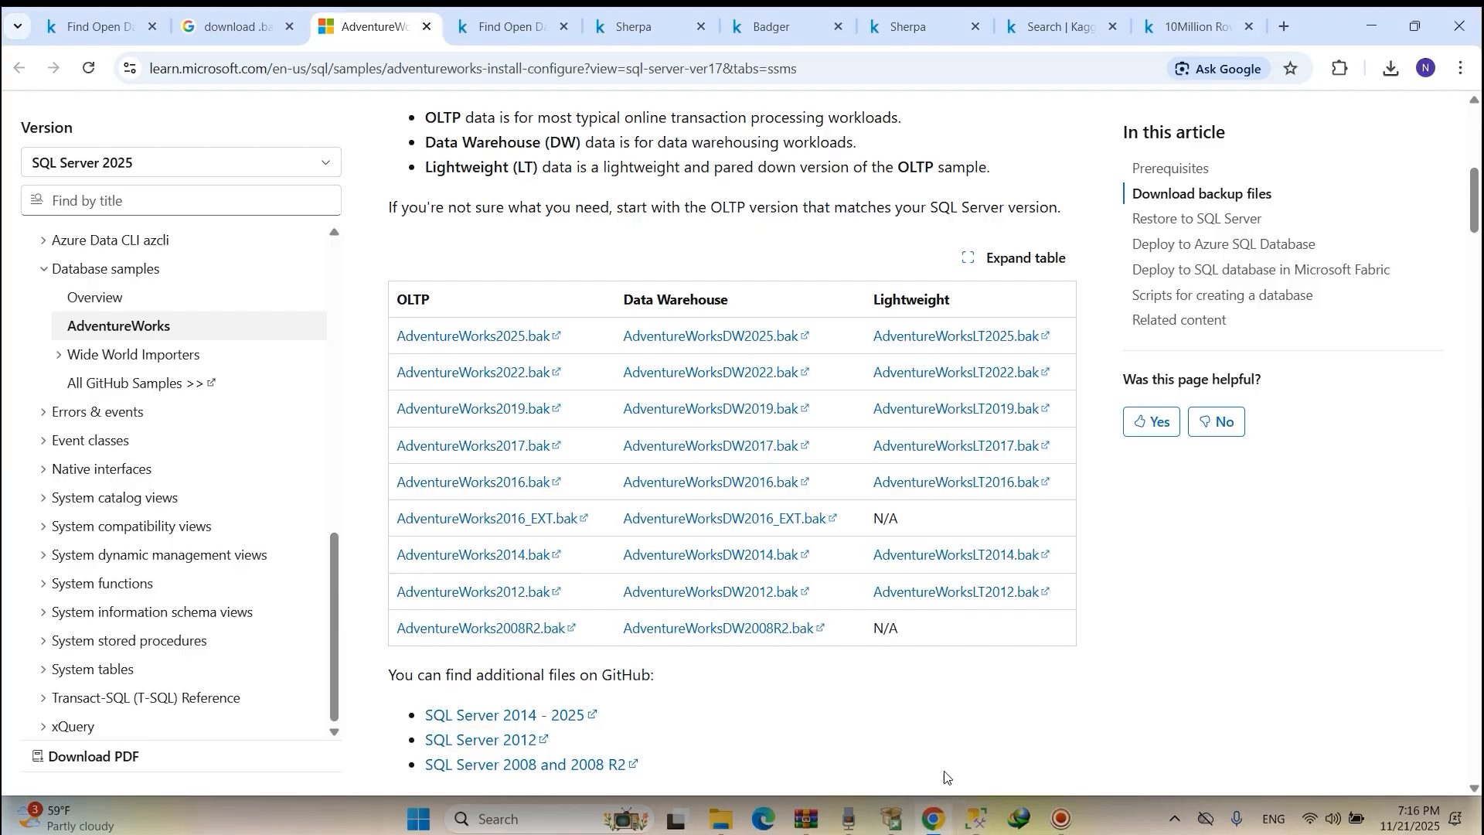
Download the lightweight AdventureWorksLT2022.bak sample backup into D:\database.
click(868, 59)
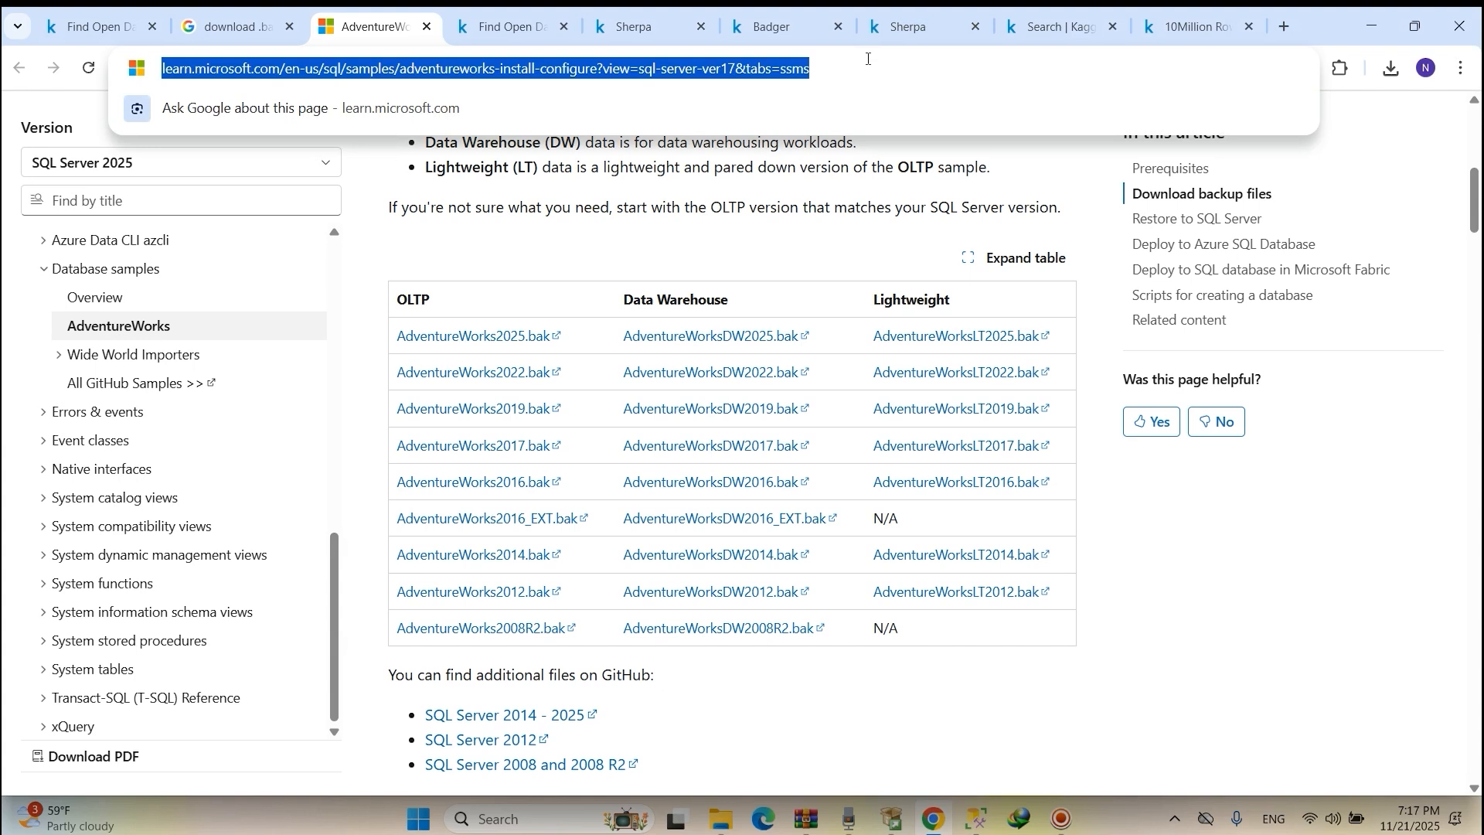
click(1052, 496)
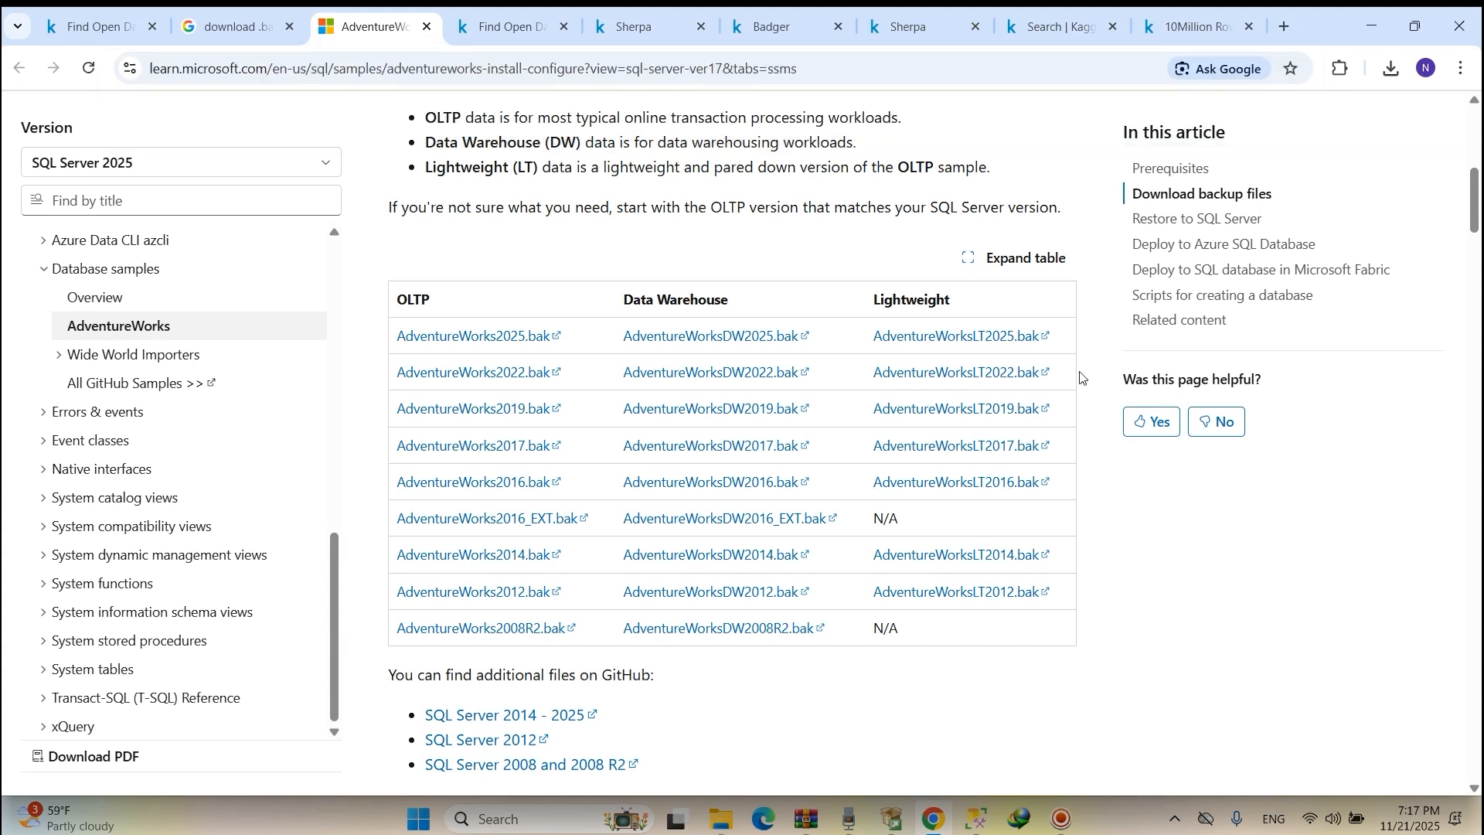
click(929, 383)
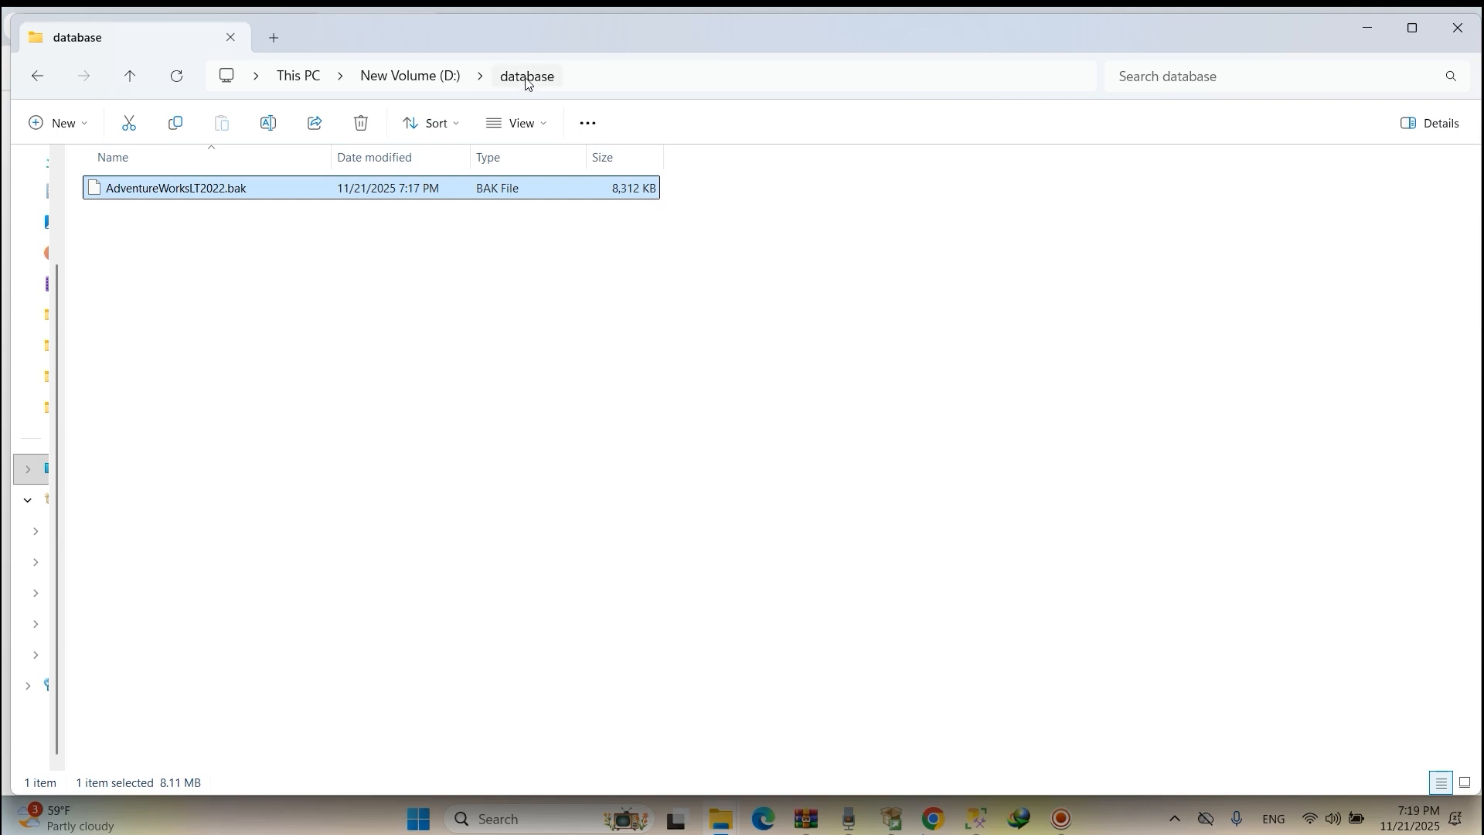
Copy the D:\database folder path from the File Explorer address bar.
click(600, 65)
key(ctrl+c)
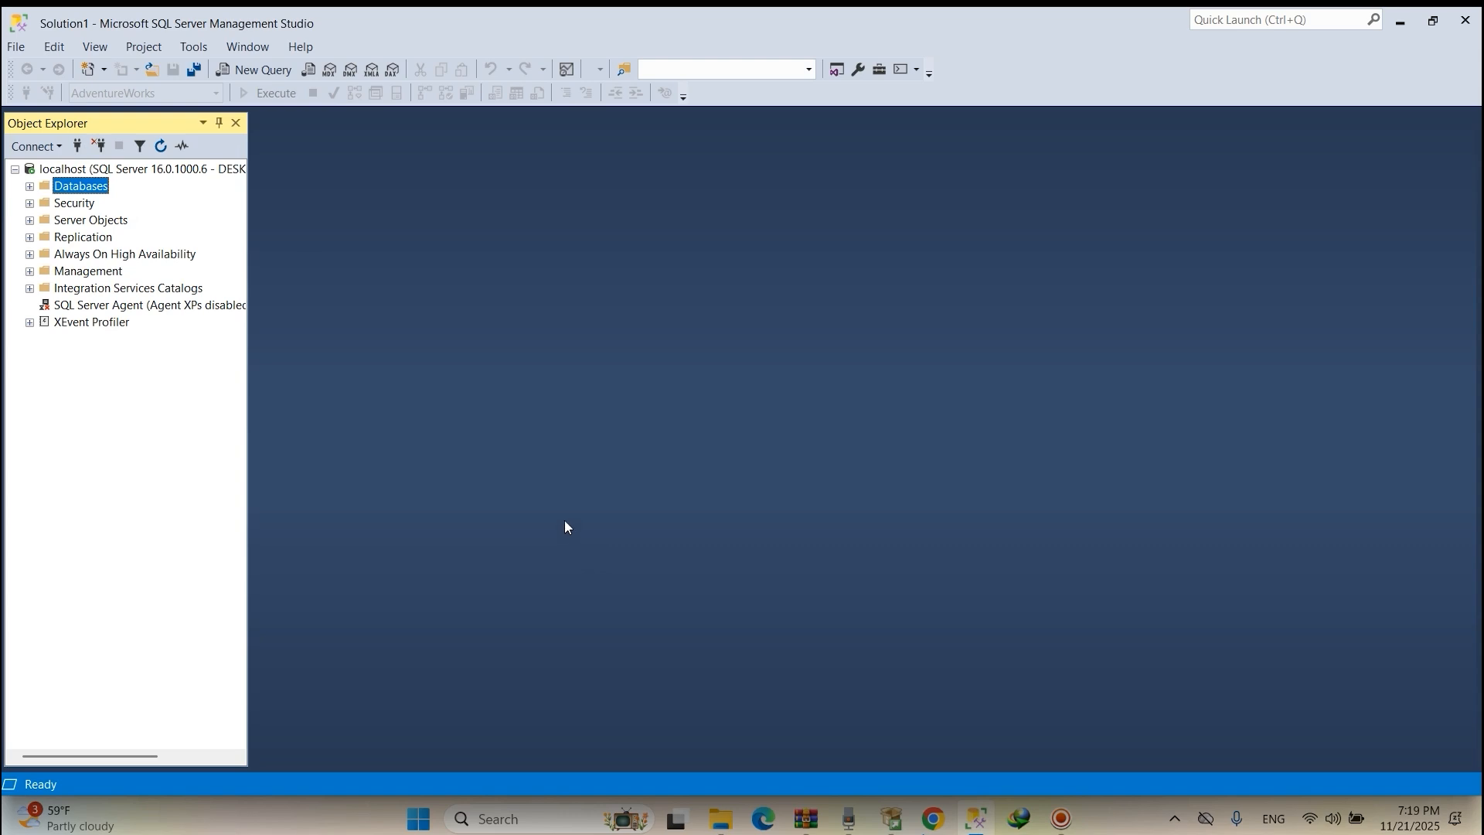
Set D:\database\AdventureWorksLT2022.bak as the device source in the Restore Database dialog.
right_click(80, 188)
click(190, 238)
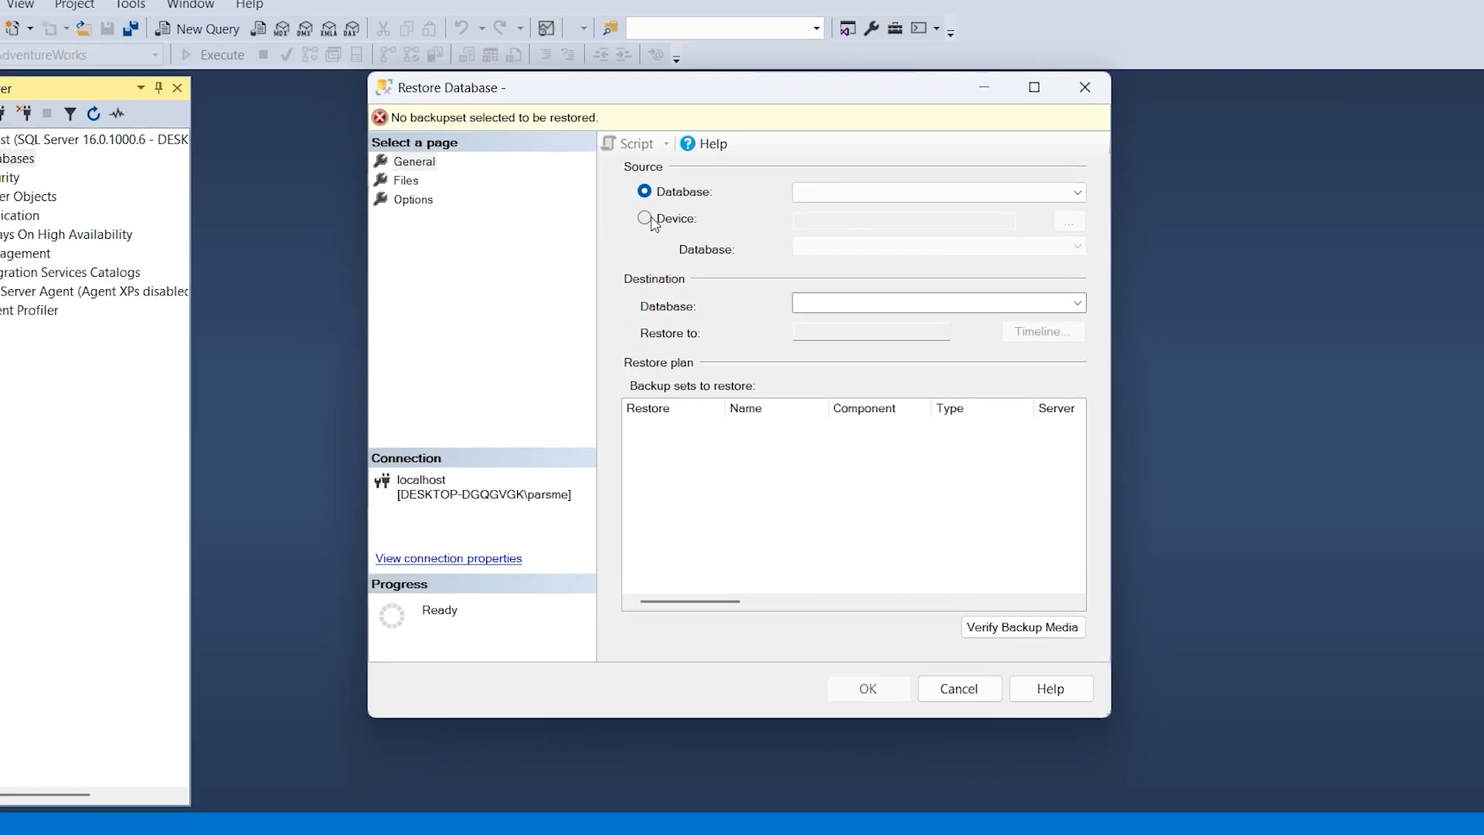
click(637, 199)
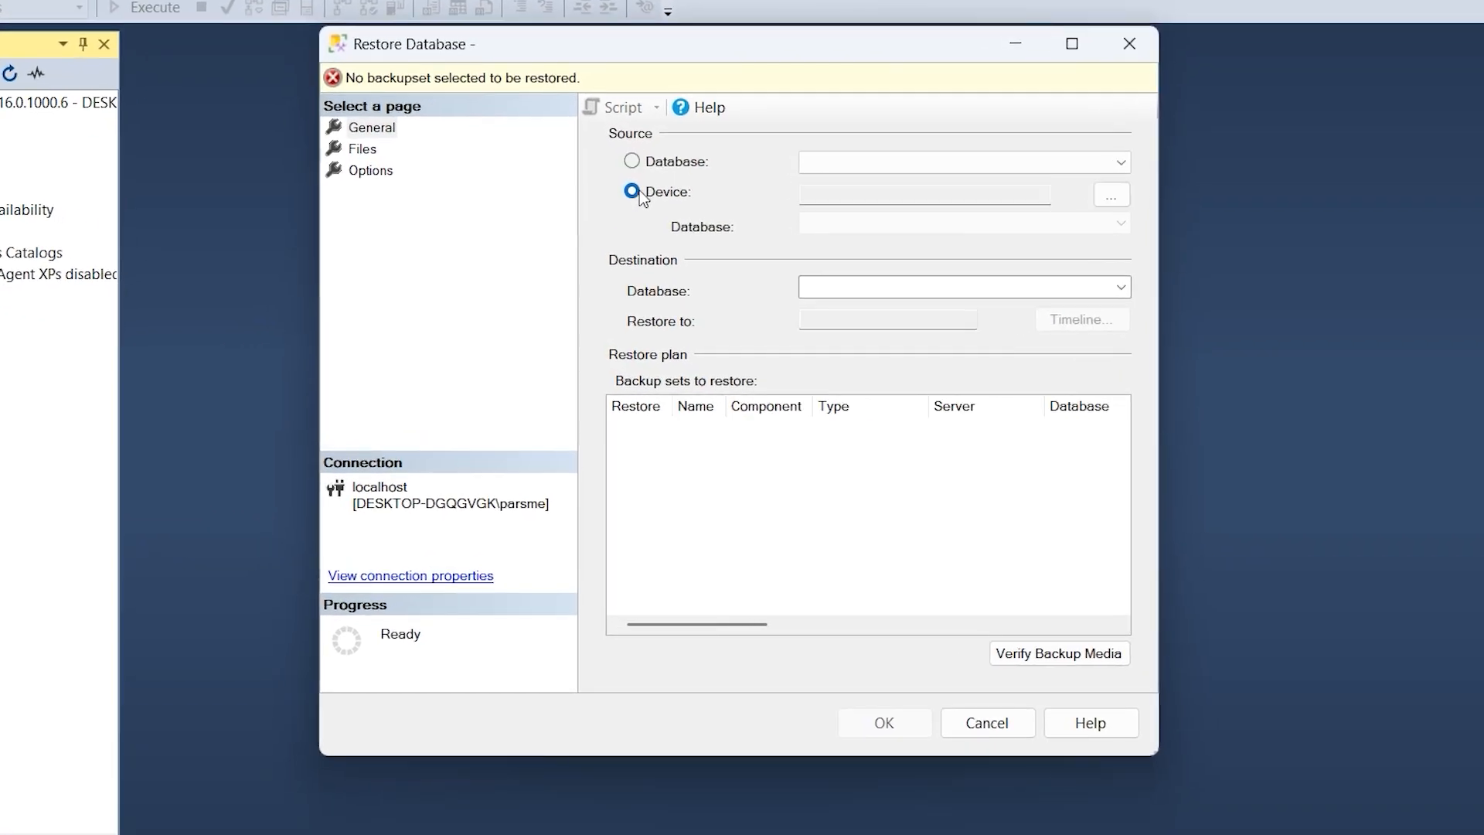
click(1113, 196)
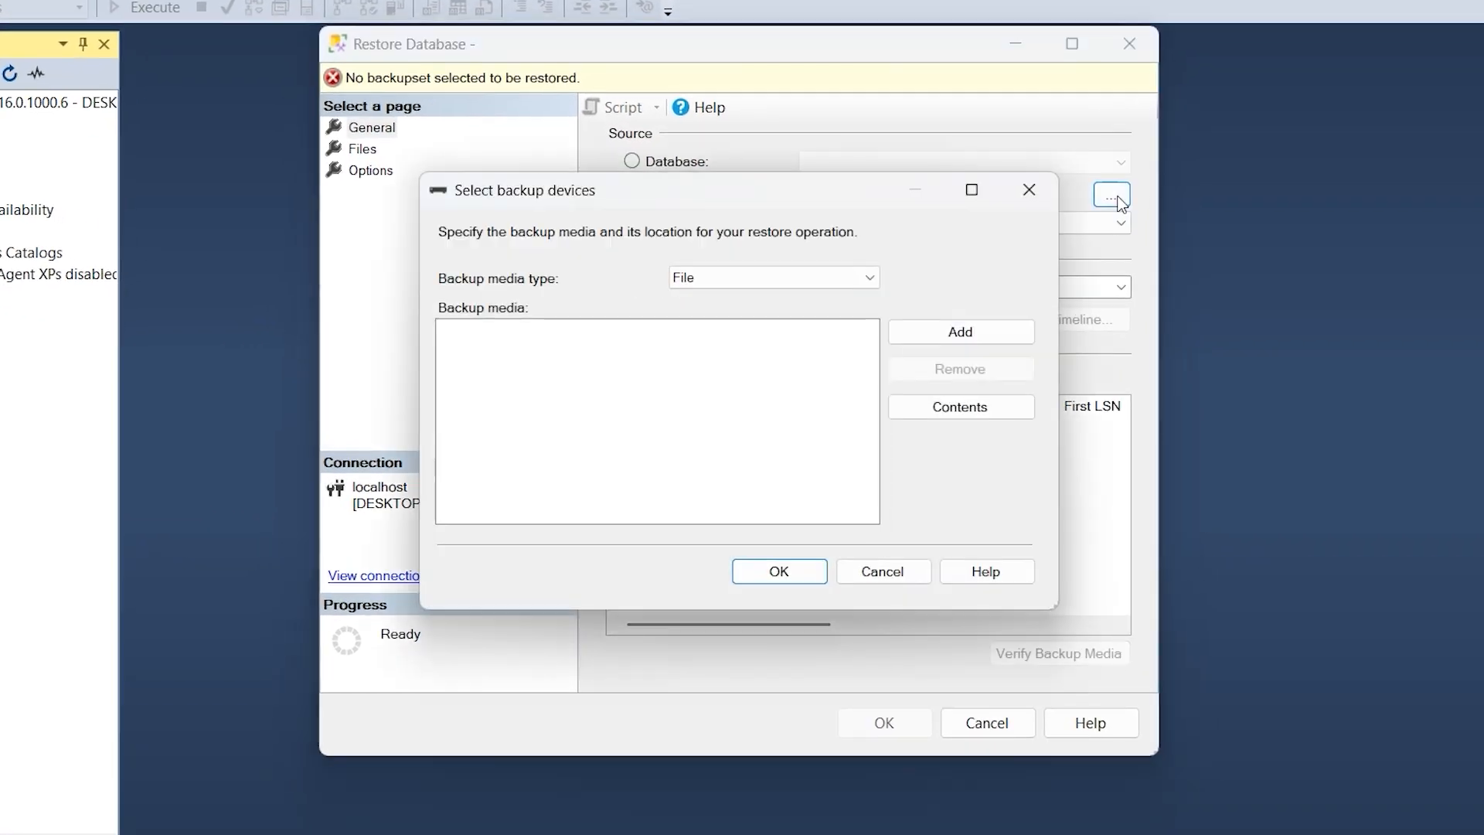
click(953, 340)
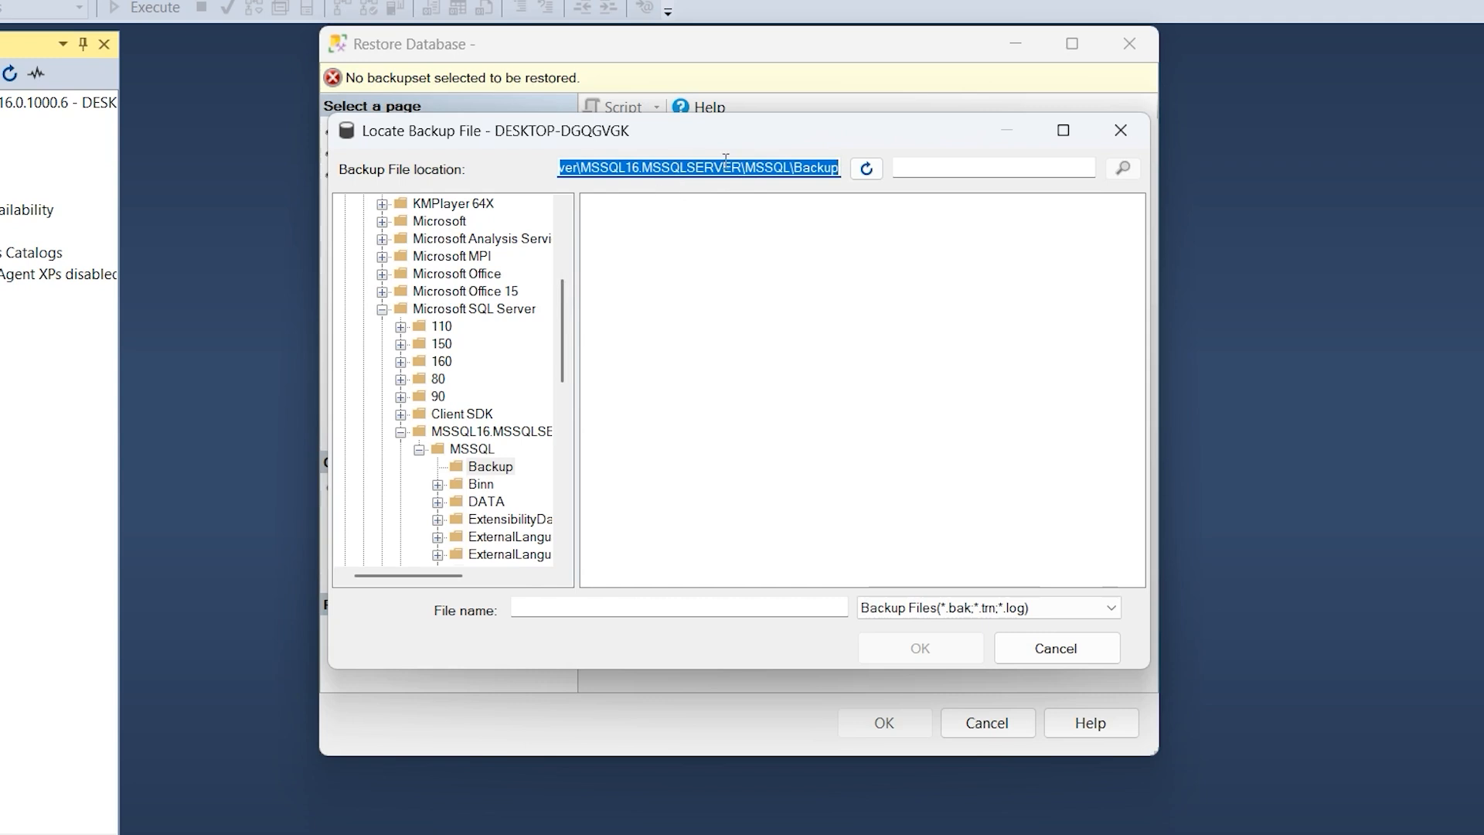
key(ctrl+v)
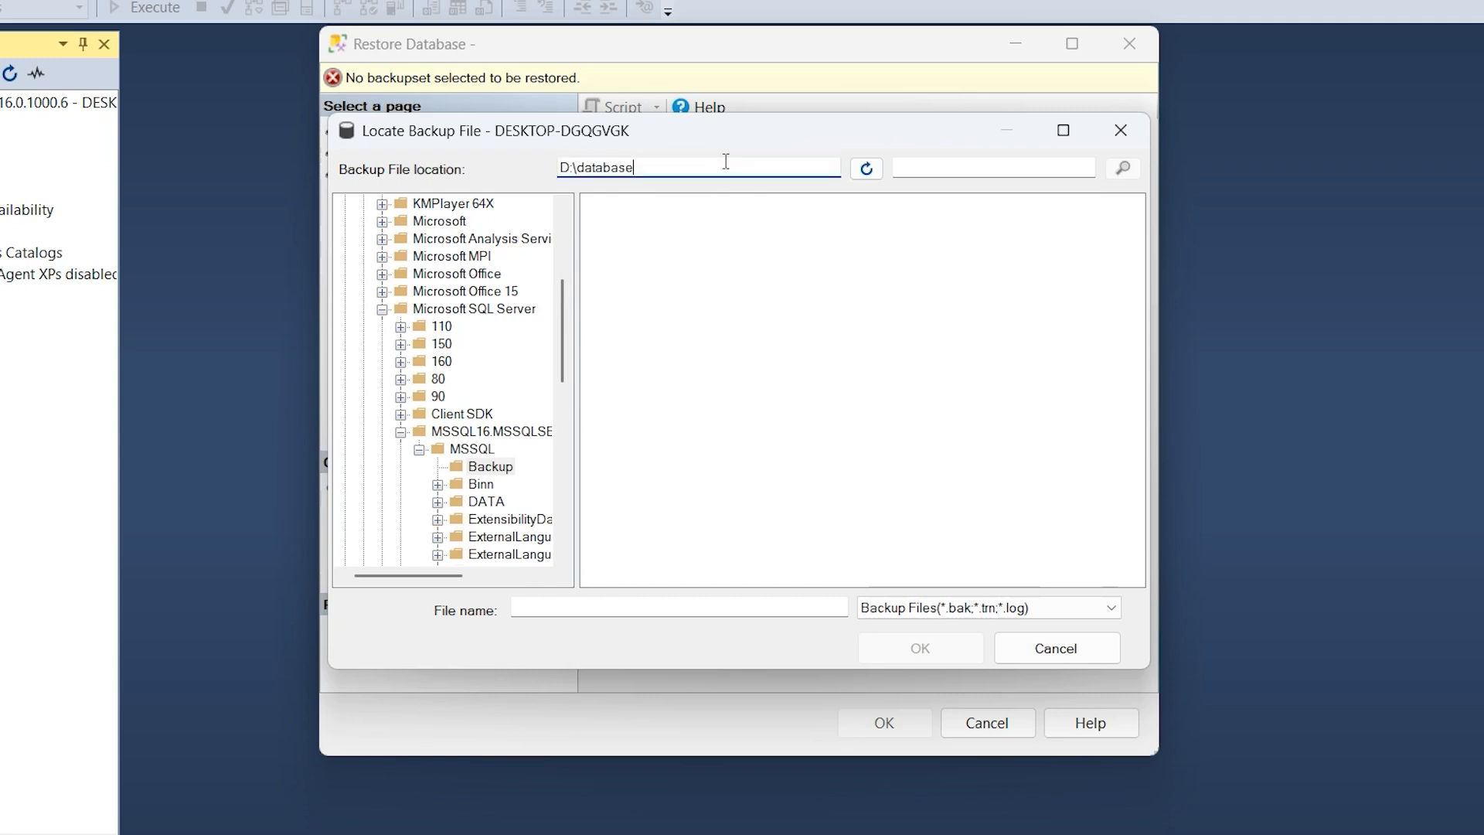
key(Return)
click(666, 203)
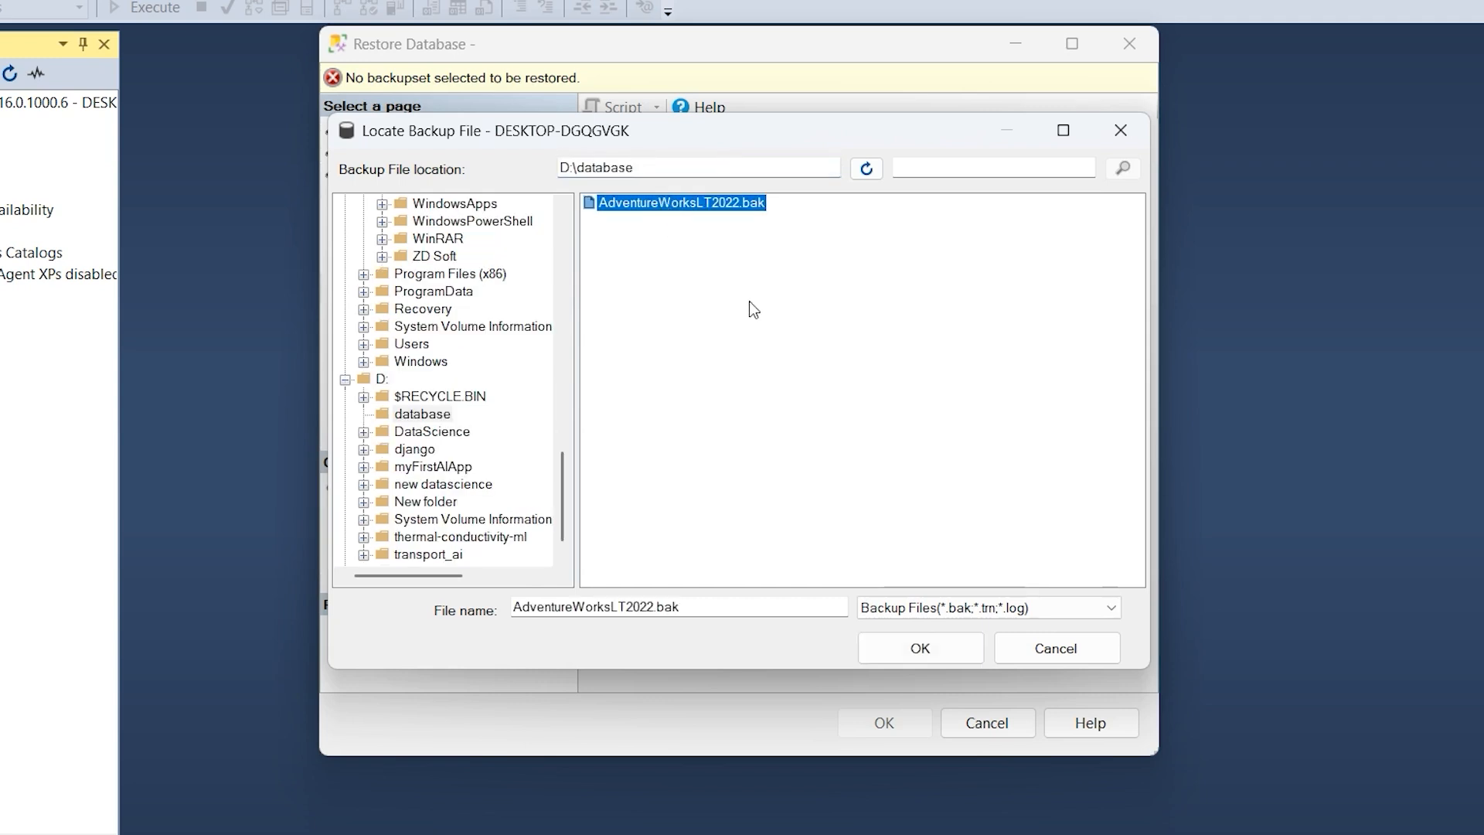
click(920, 647)
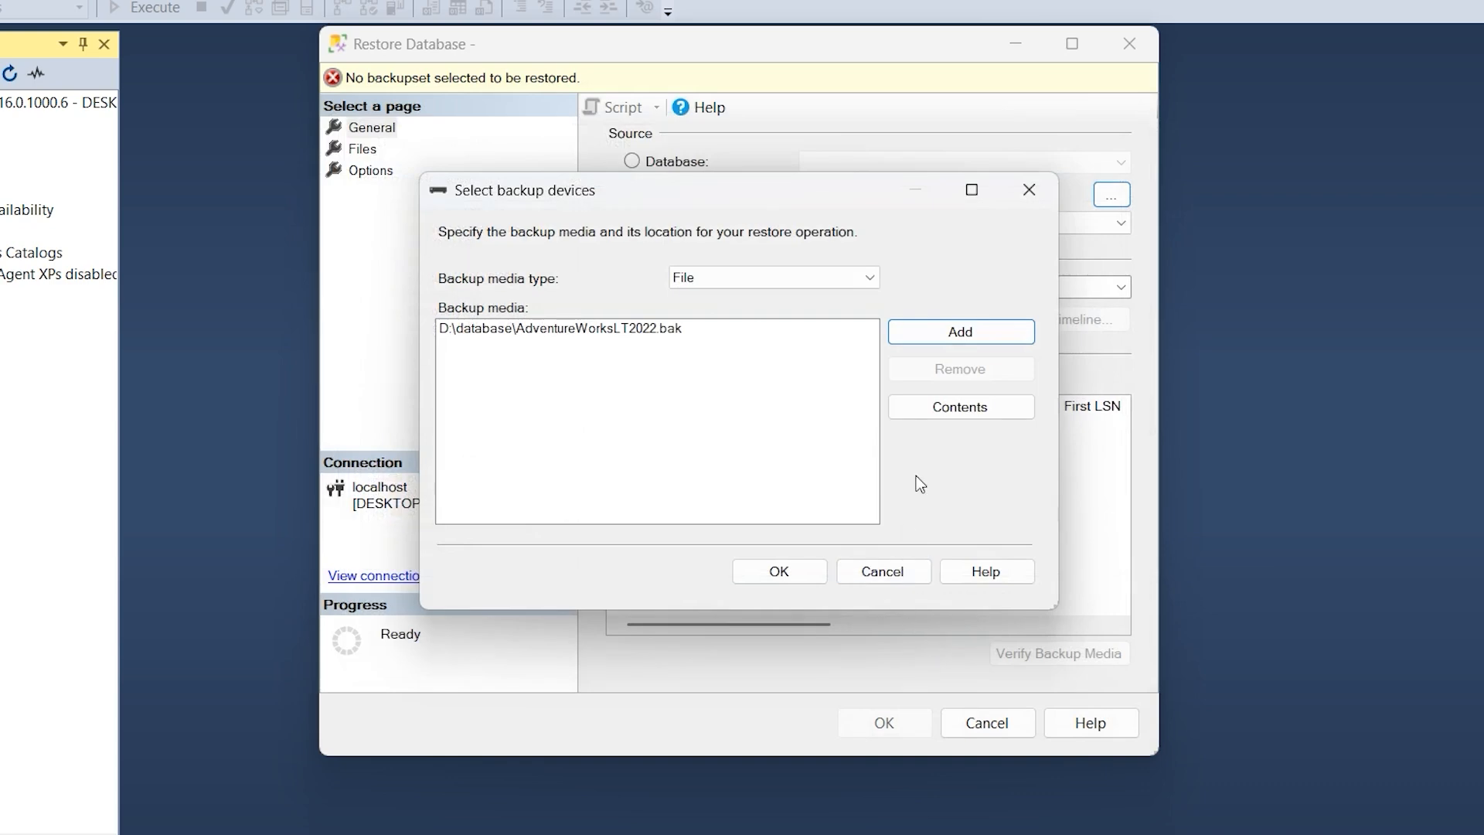
click(790, 571)
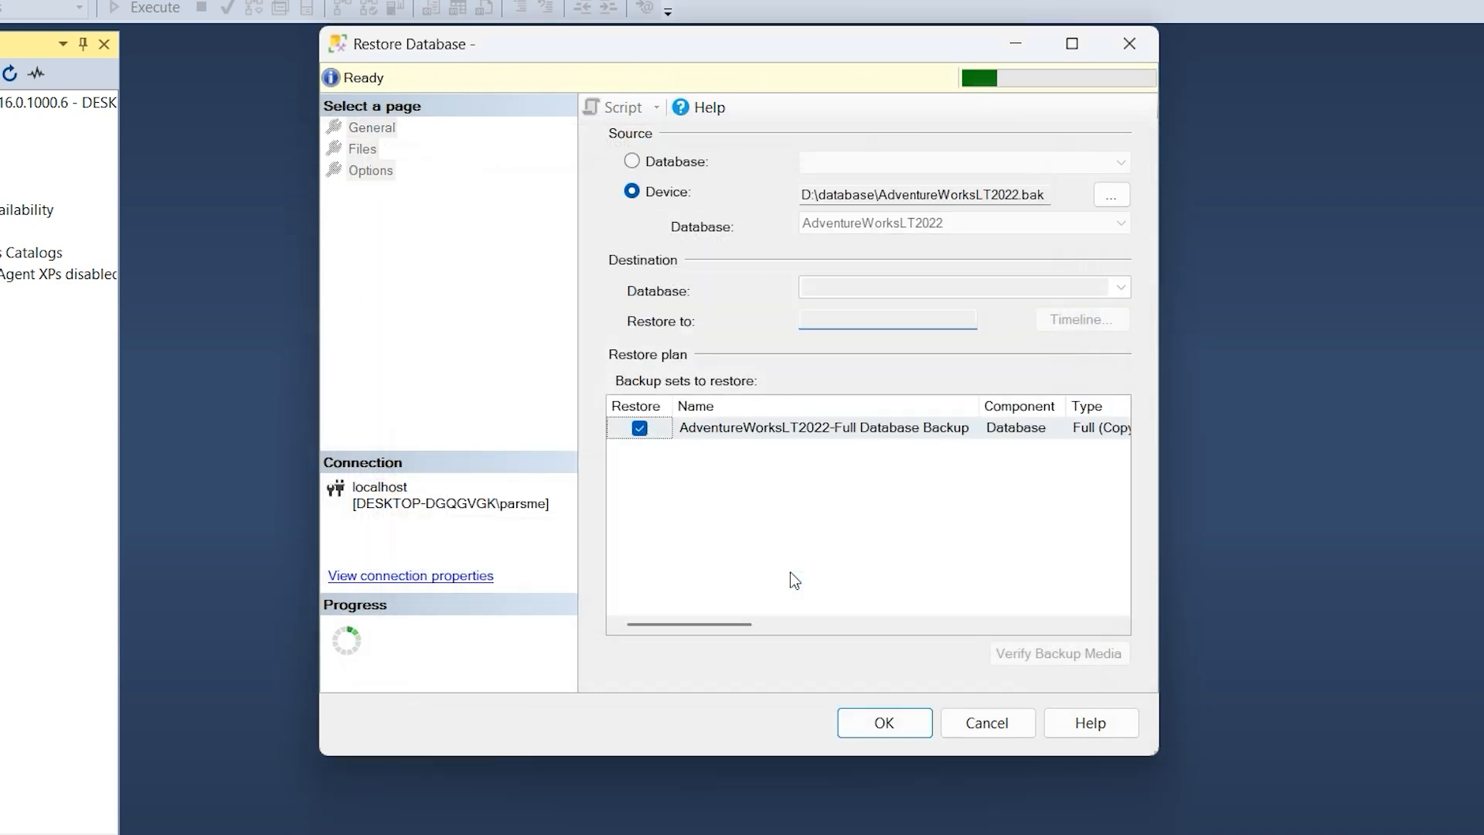
Run the AdventureWorksLT2022 restore, acknowledge success, and expand the database's Tables folder.
click(881, 725)
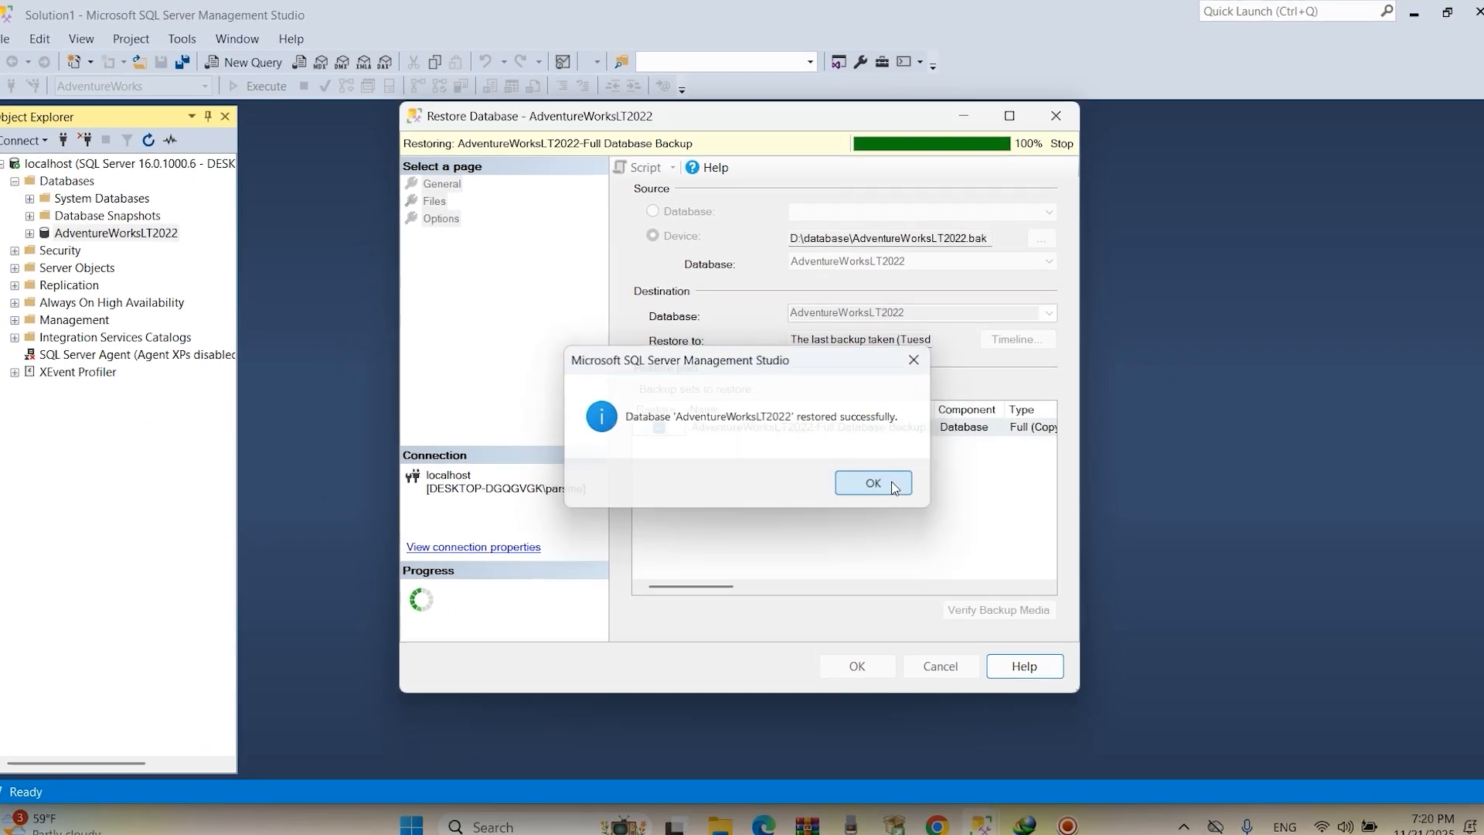
click(908, 493)
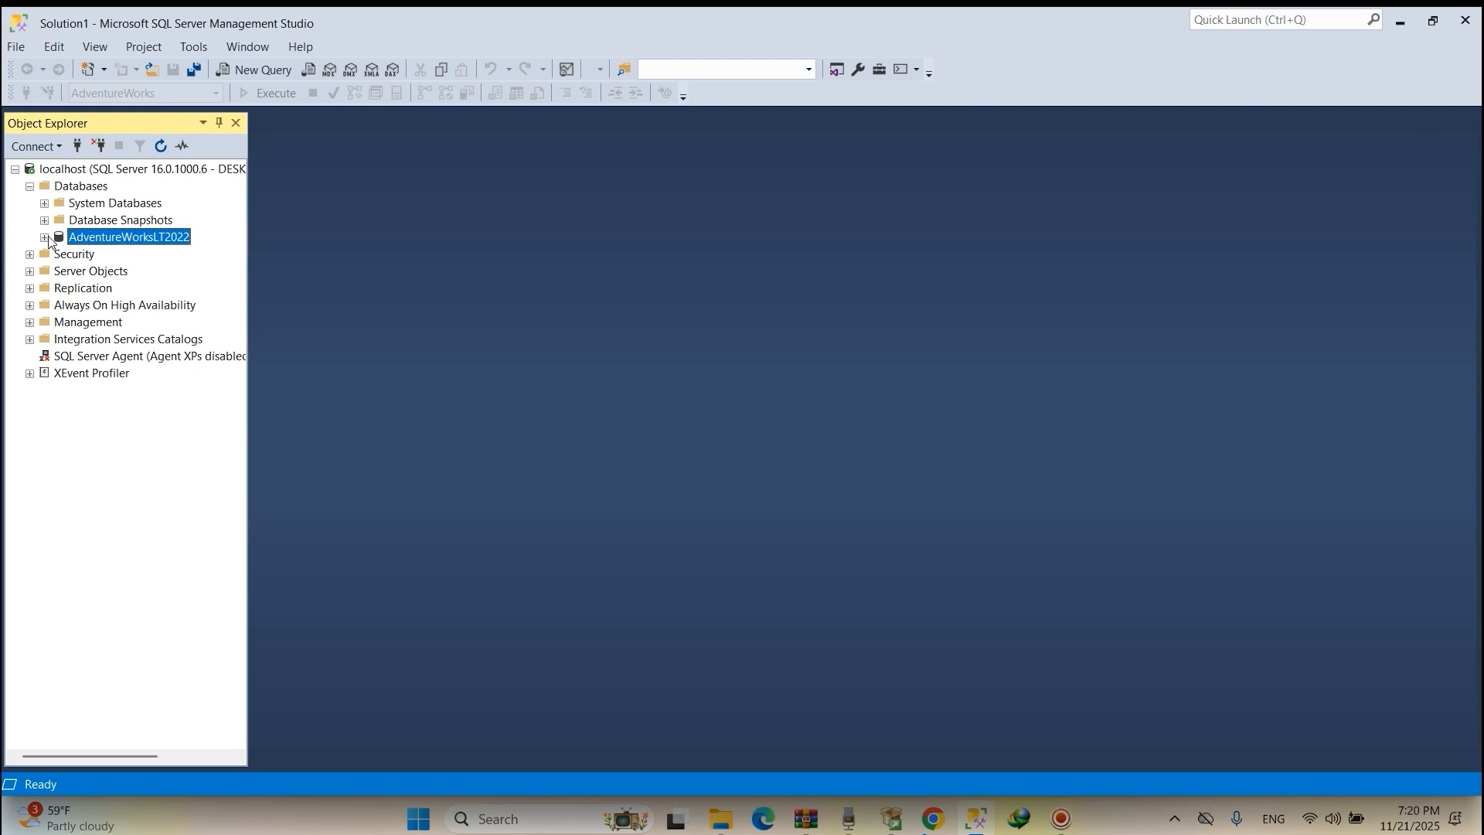
click(46, 238)
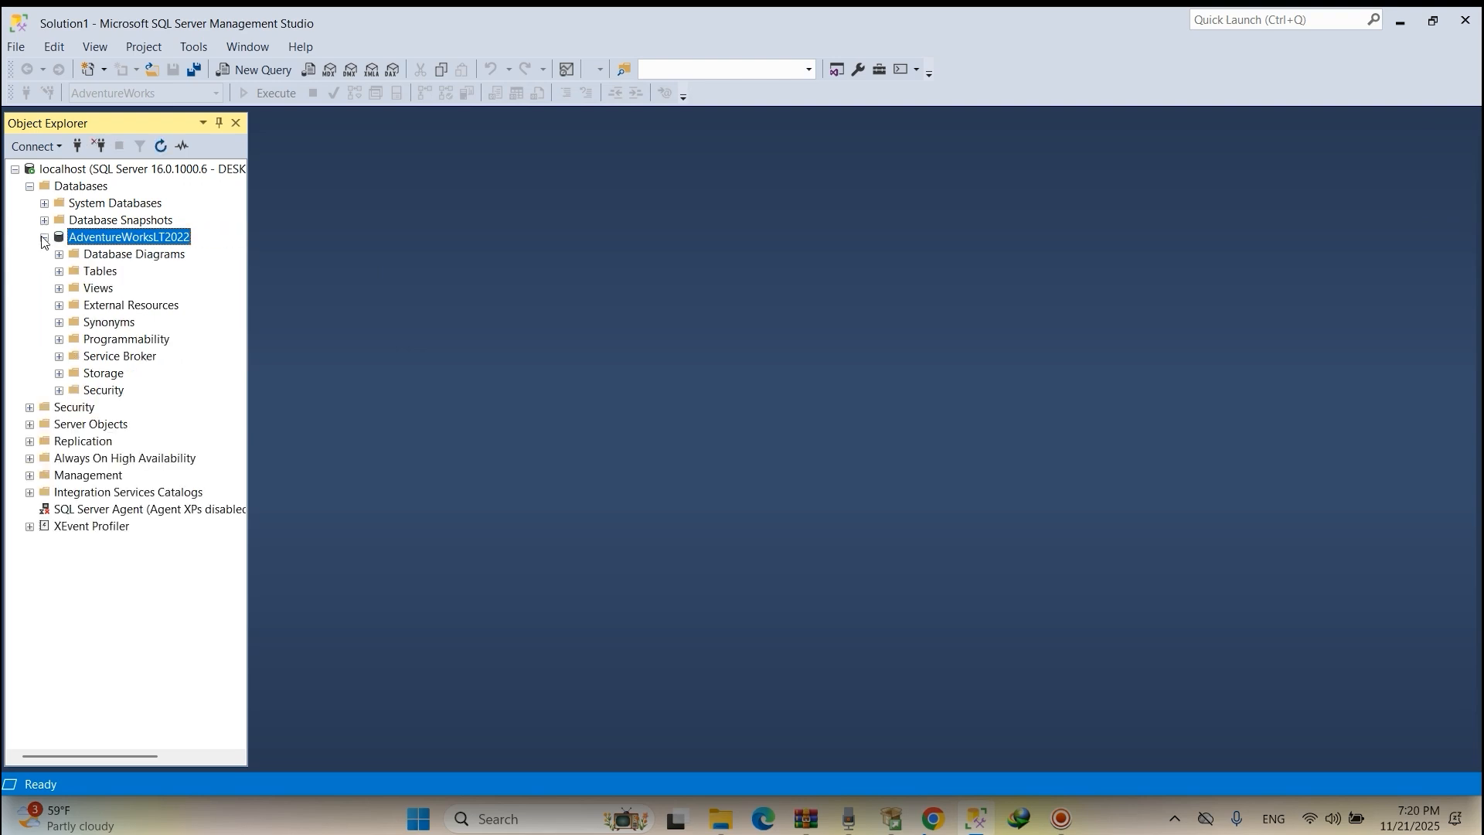
click(60, 272)
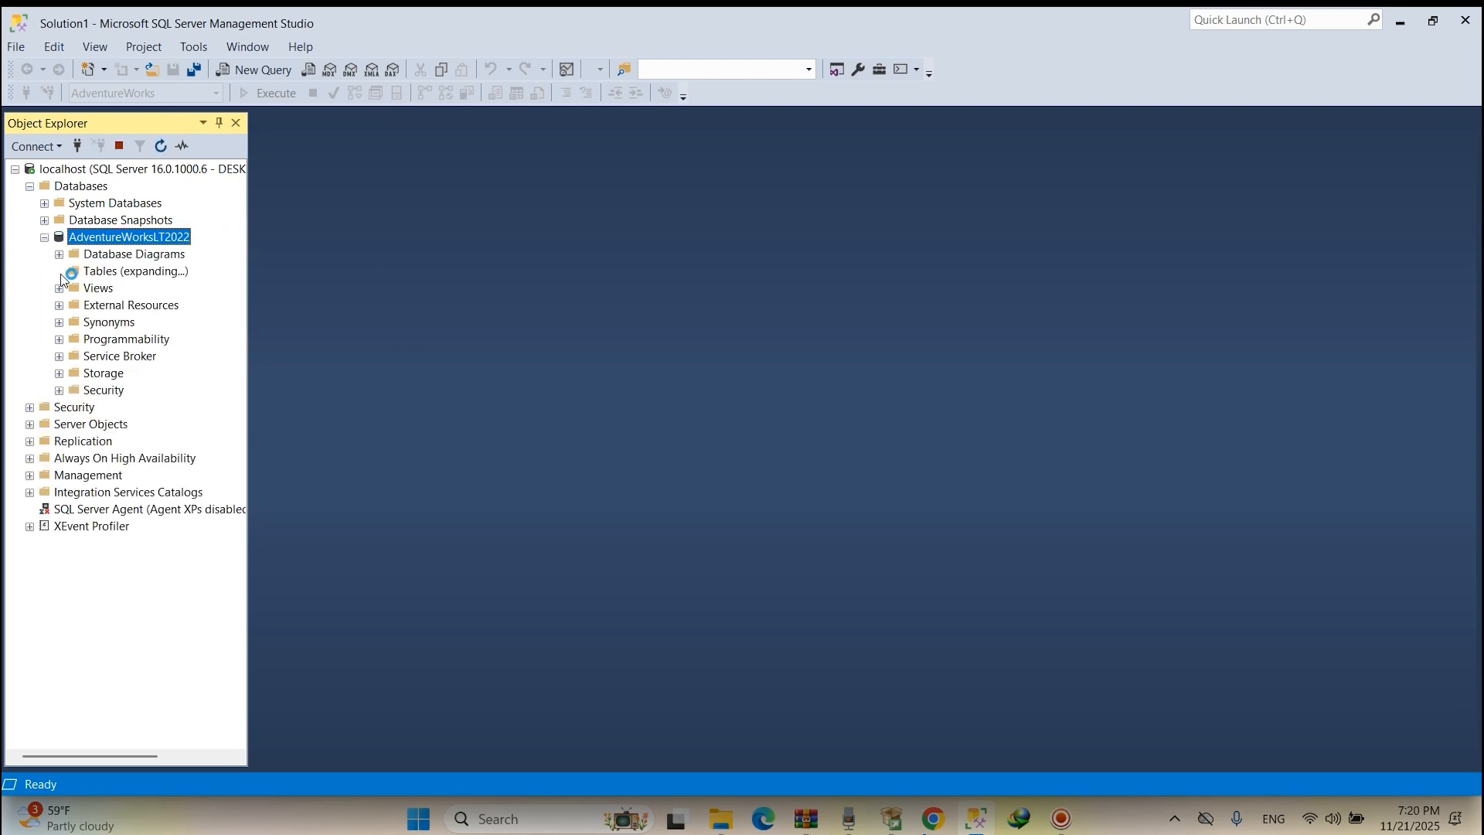